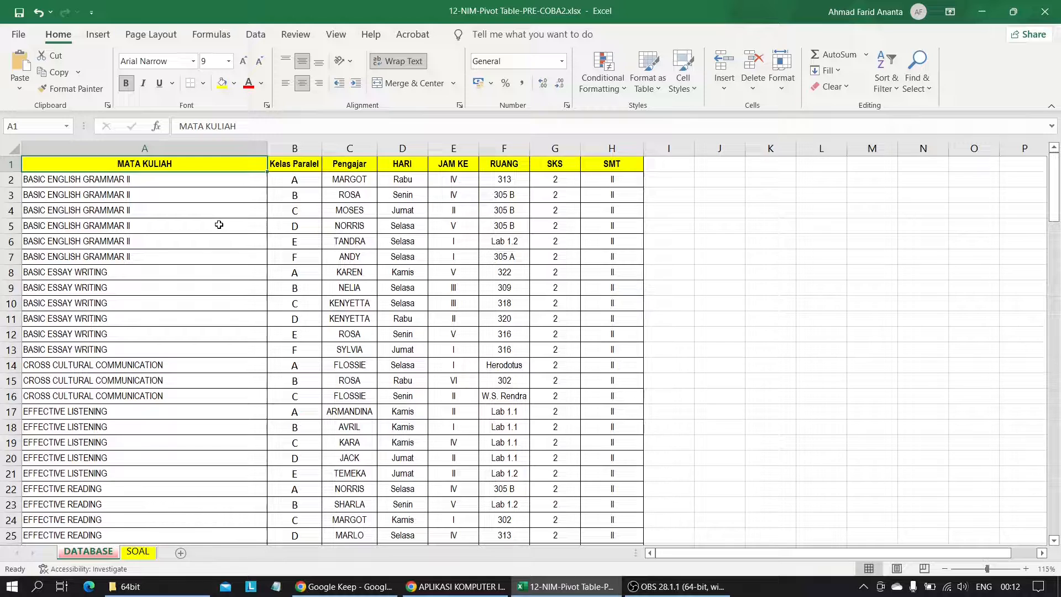
- Convert the data range $A$1:$H$138 on the DATABASE sheet into a table with headers
right_click(219, 226)
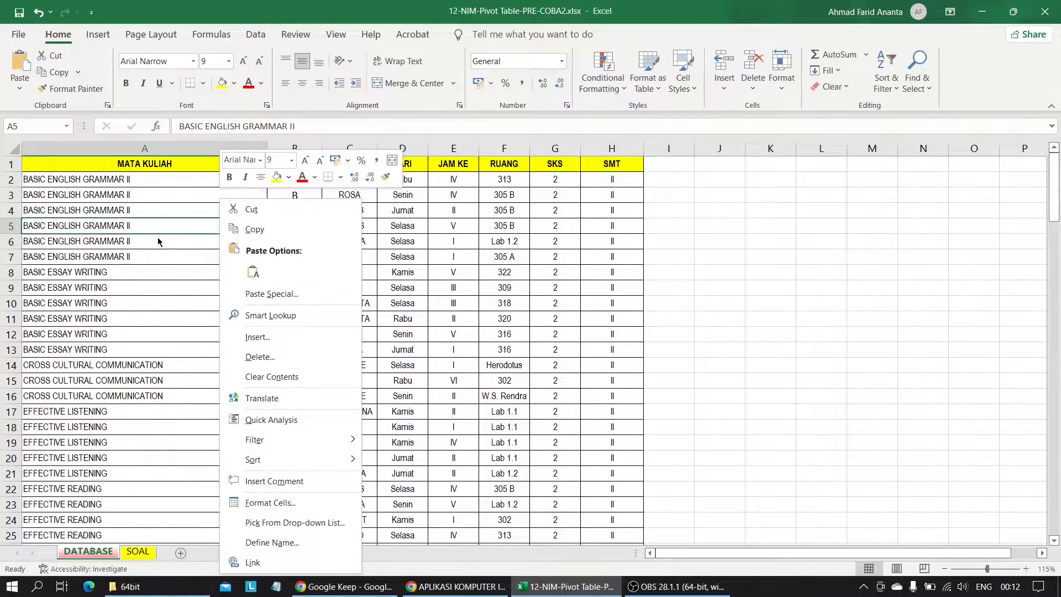
key(Escape)
key(ctrl+t)
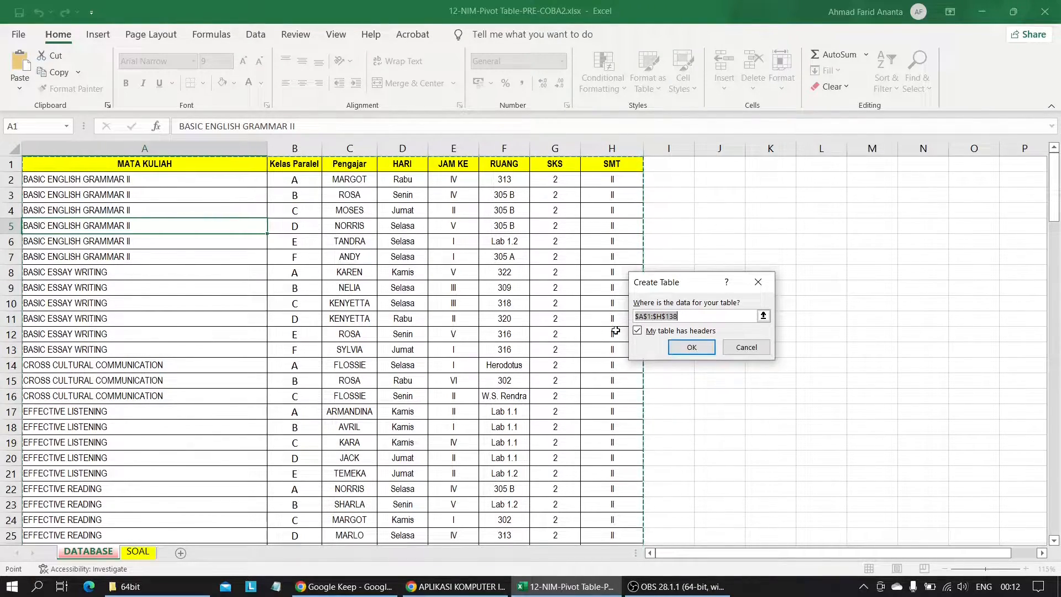
scroll(336, 332, down, 4)
scroll(336, 332, up, 4)
scroll(336, 331, down, 8)
scroll(336, 332, down, 10)
scroll(336, 331, up, 18)
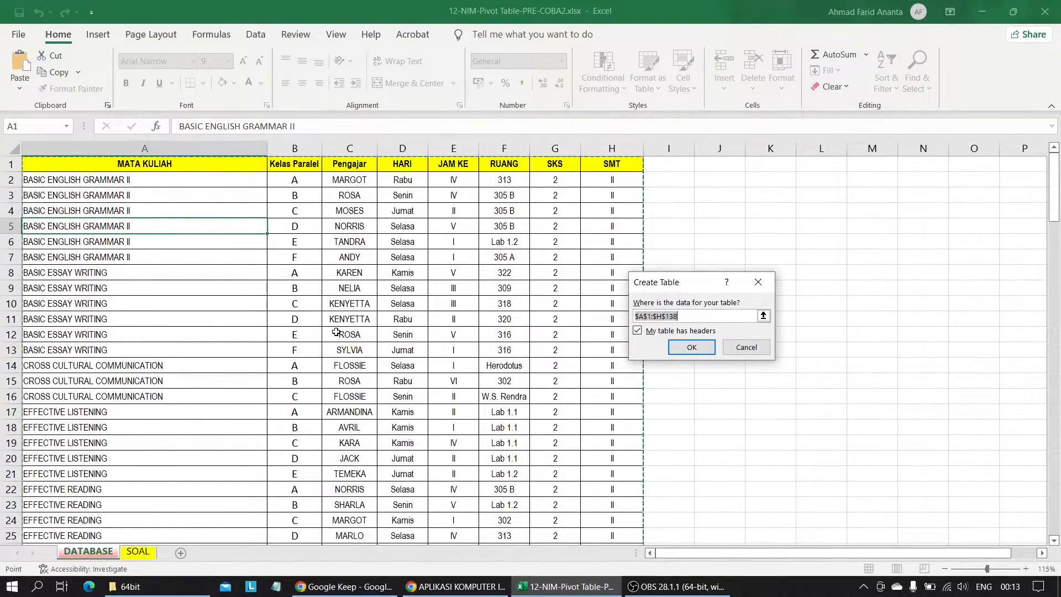
scroll(336, 331, down, 20)
scroll(336, 332, up, 20)
scroll(336, 332, down, 3)
scroll(336, 332, up, 3)
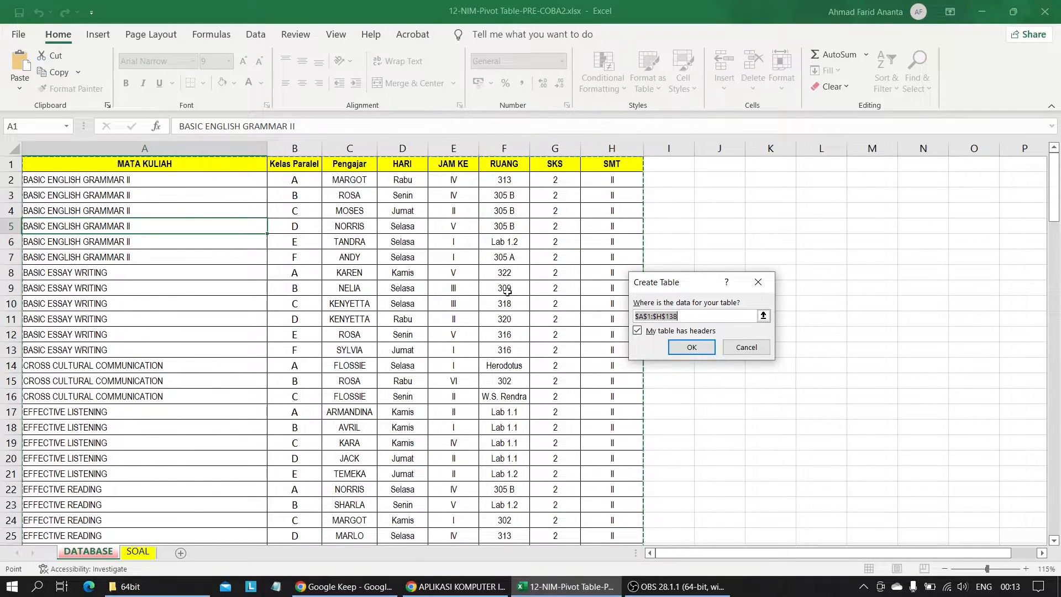
click(691, 347)
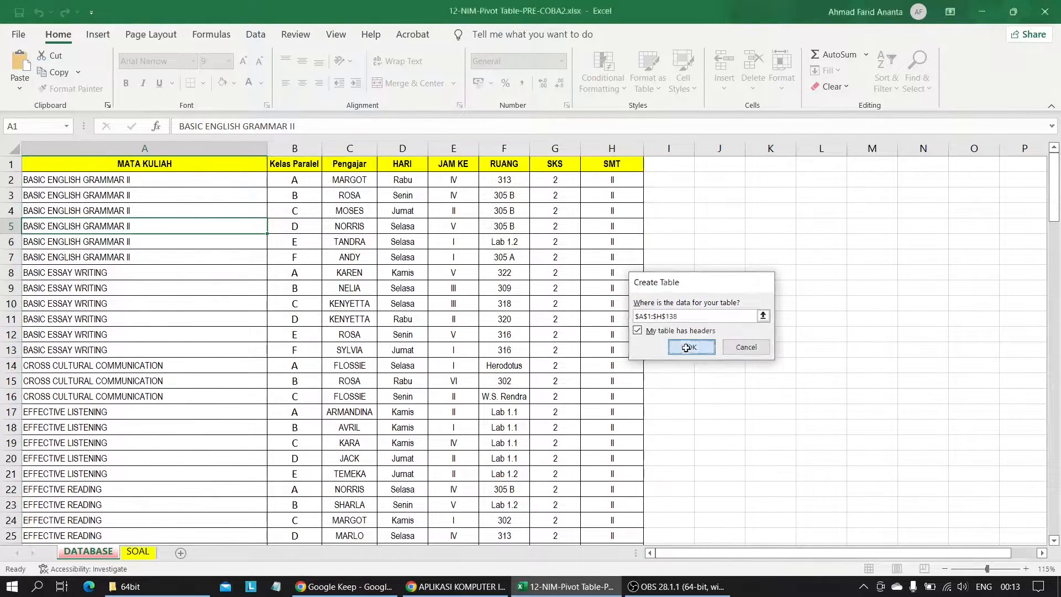
- Apply the plain style without coloured banding to the new table on the DATABASE sheet
click(282, 338)
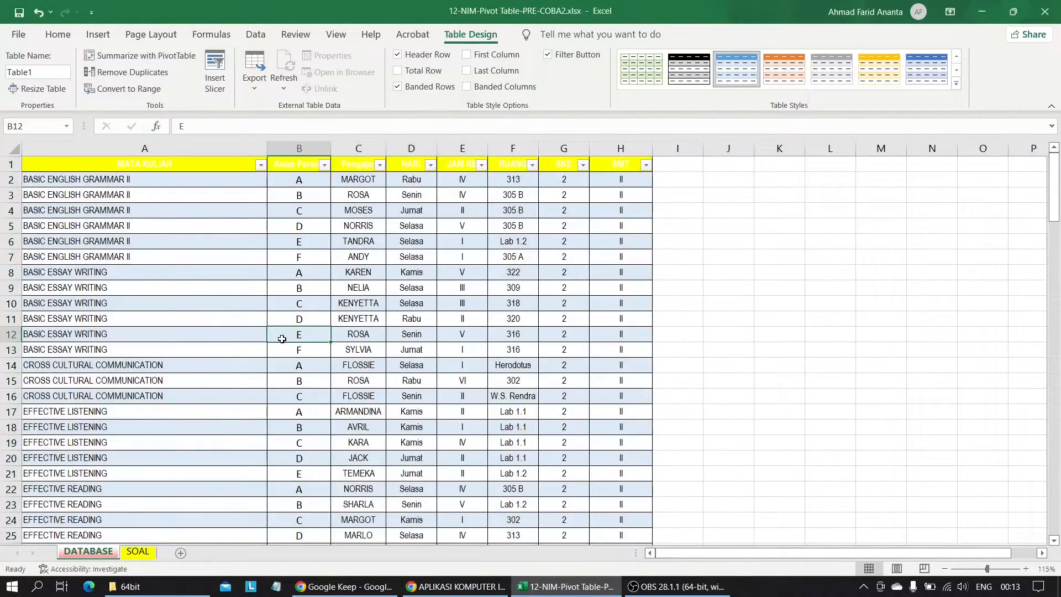
click(956, 83)
click(641, 87)
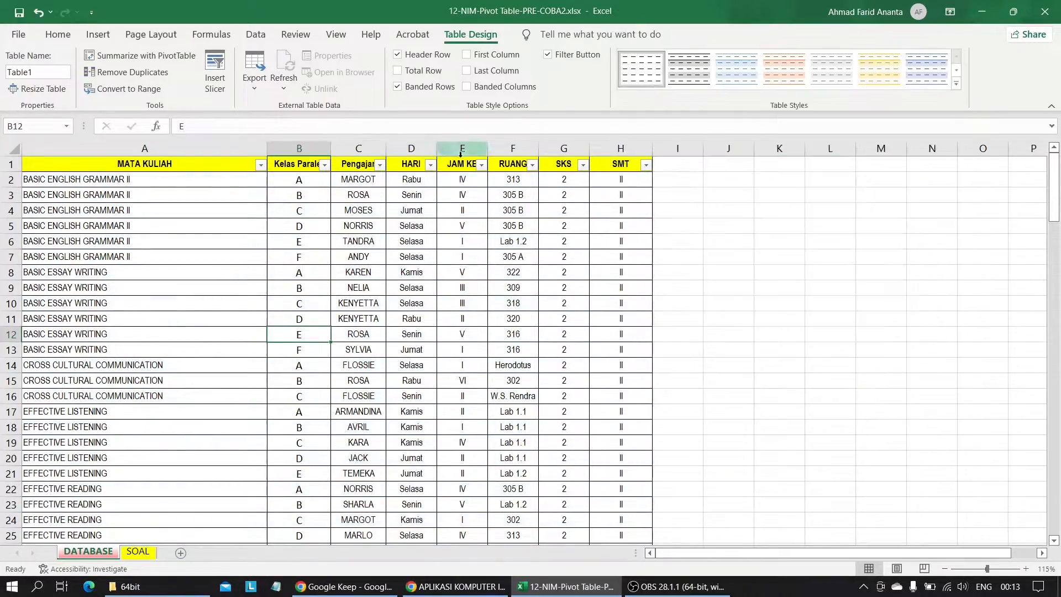
scroll(374, 273, down, 10)
scroll(374, 273, up, 10)
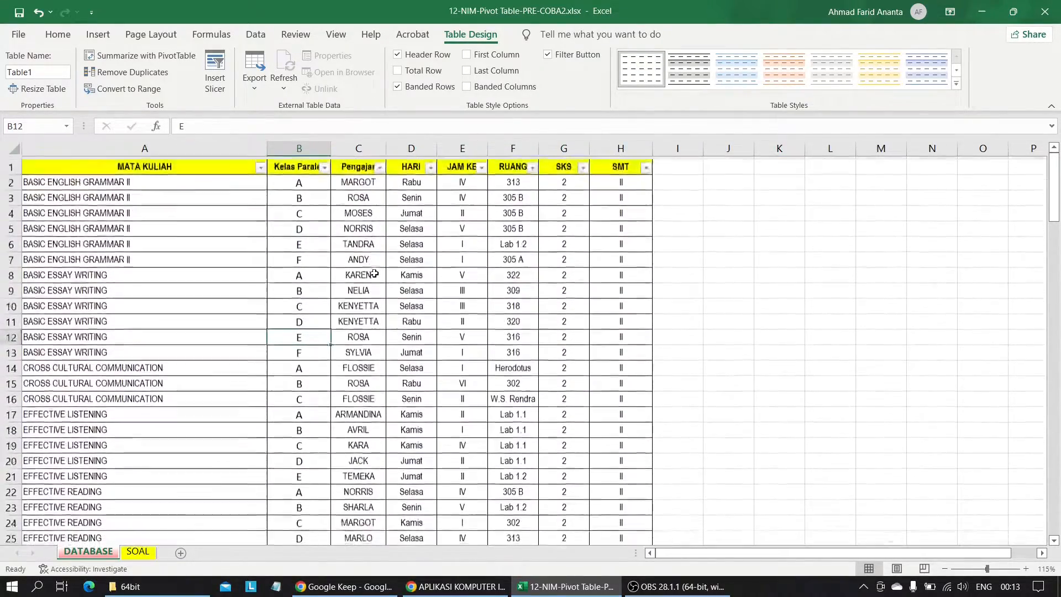
- Examine the instructions and all the blank answer tables on the SOAL sheet
click(137, 551)
scroll(209, 325, down, 20)
scroll(209, 325, down, 8)
scroll(208, 325, up, 20)
scroll(228, 429, down, 5)
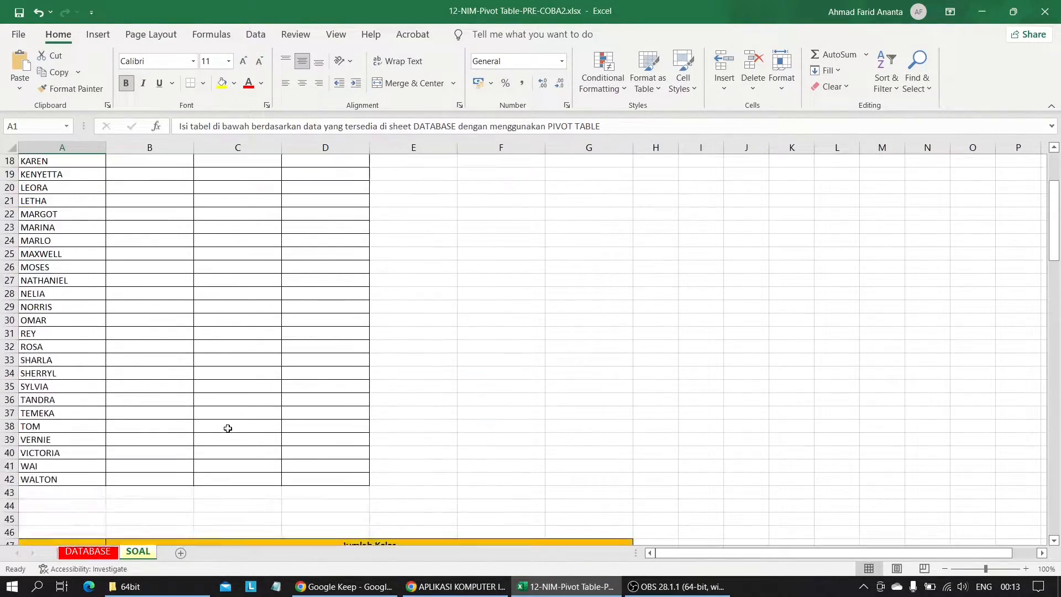
scroll(227, 428, down, 20)
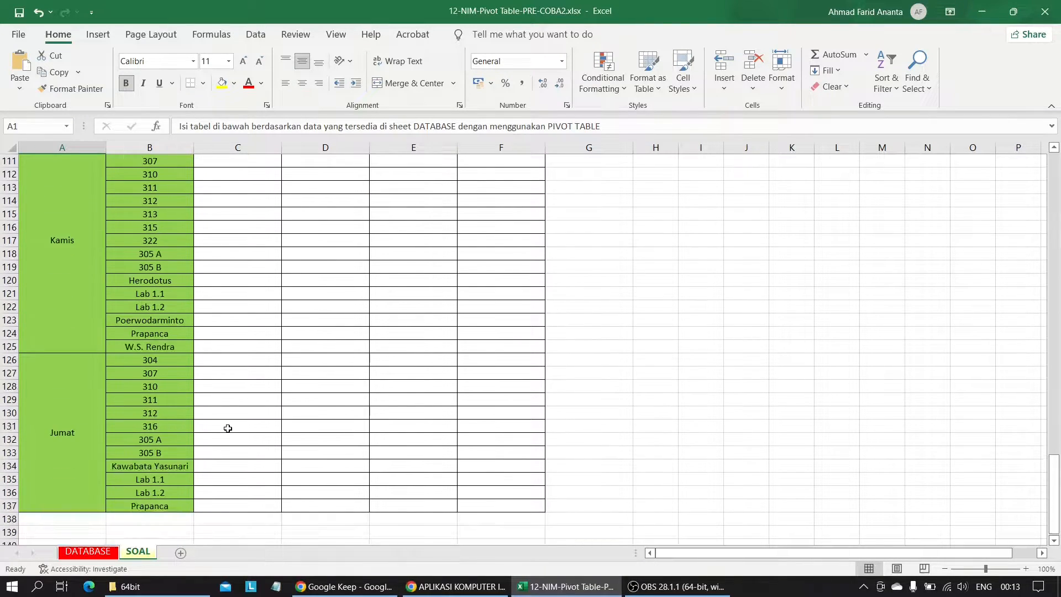
scroll(228, 429, up, 20)
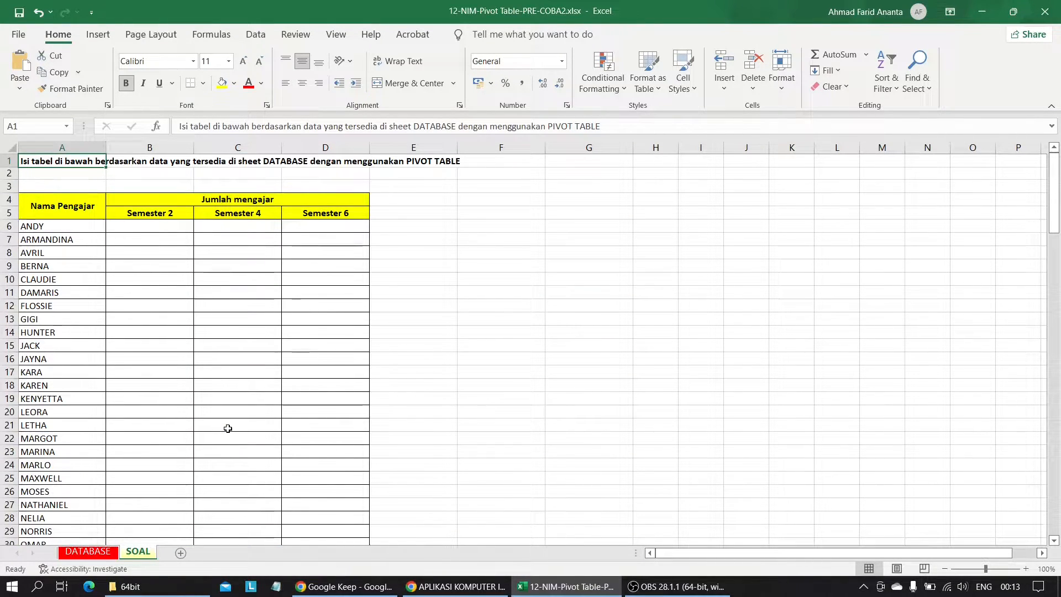
- Review the recommended PivotTable layouts for the DATABASE table without inserting one
click(102, 553)
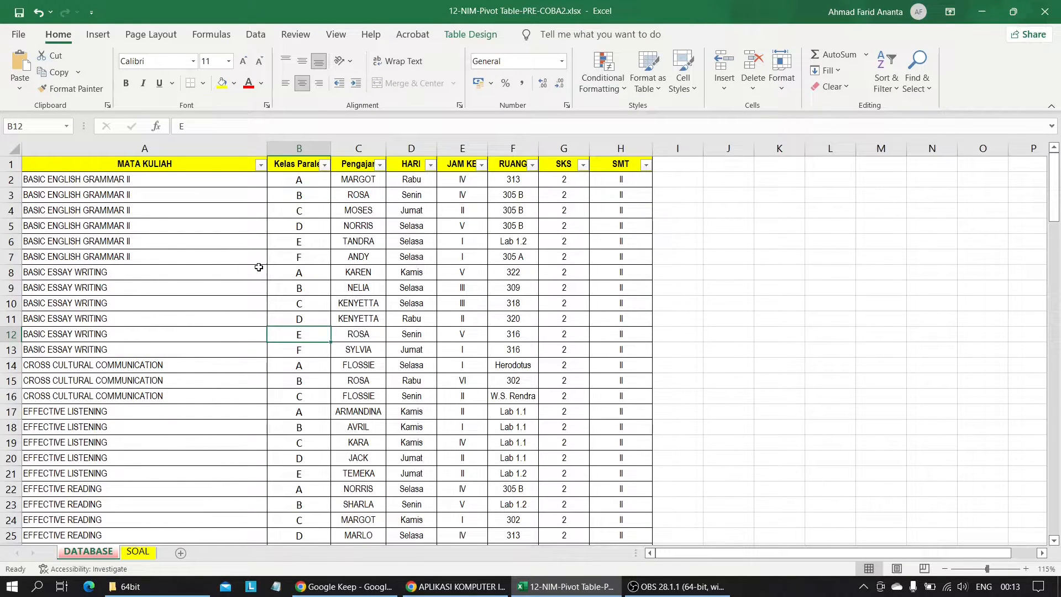
click(99, 35)
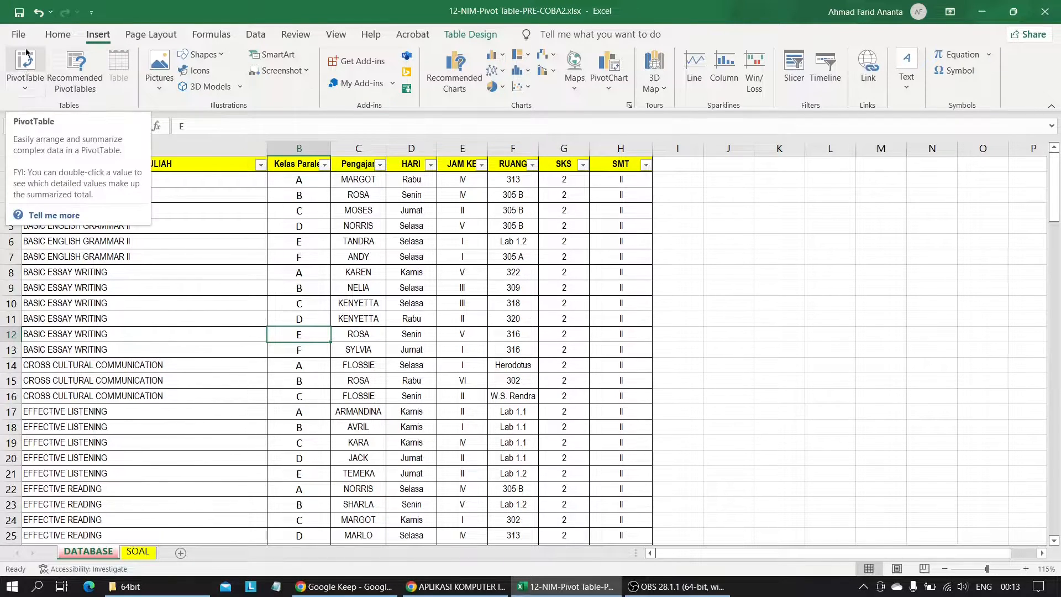
click(80, 67)
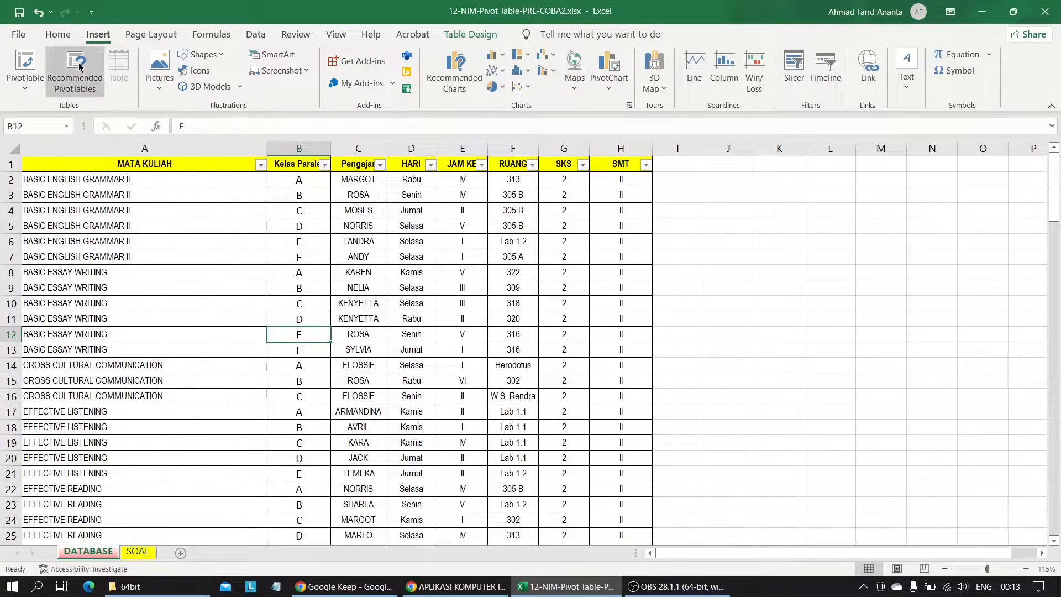
scroll(561, 290, down, 5)
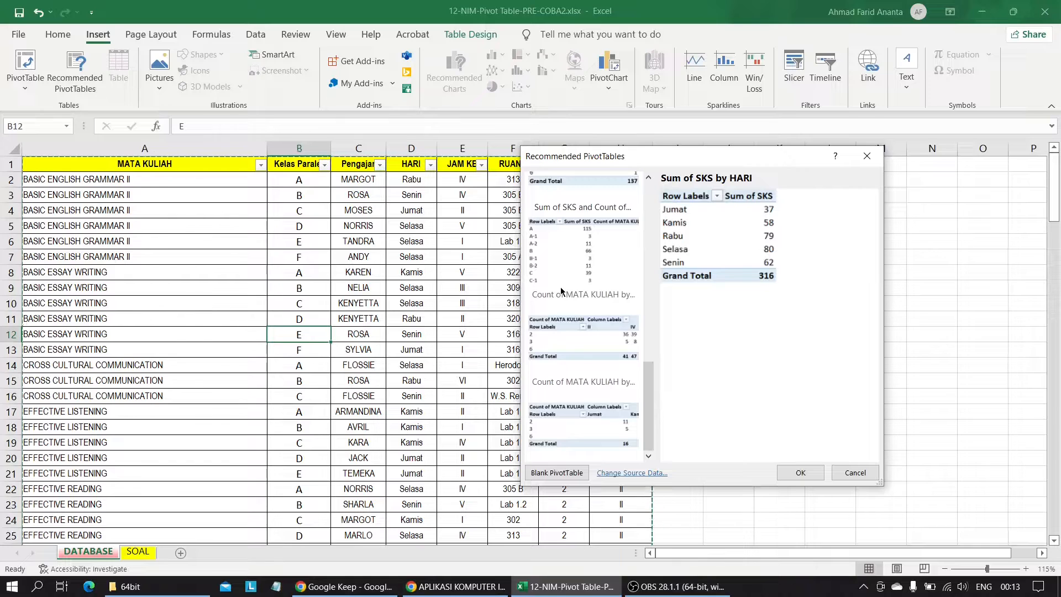
scroll(561, 290, up, 5)
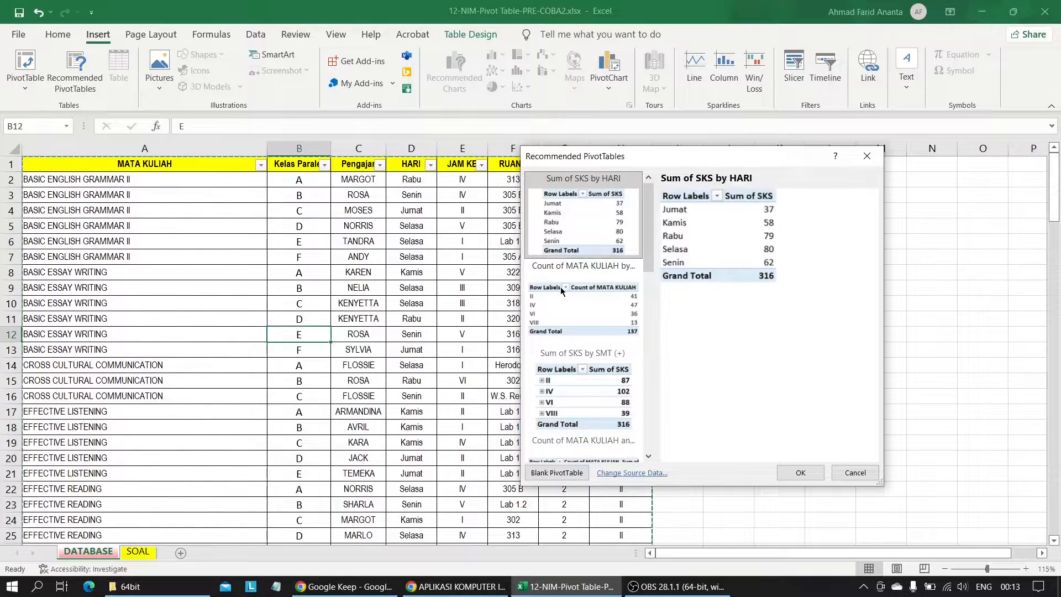
scroll(560, 287, down, 5)
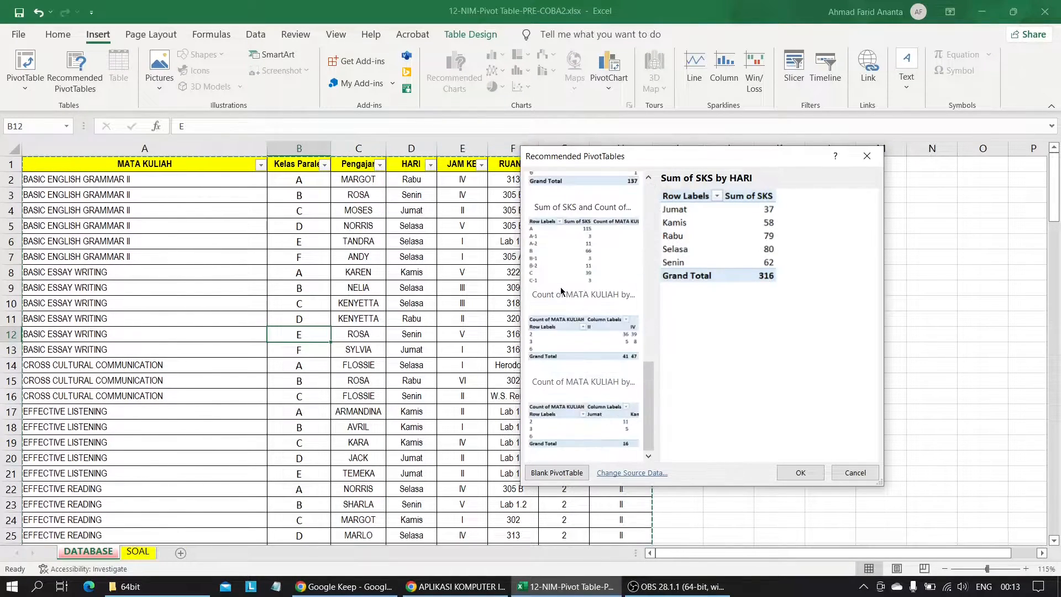
click(867, 156)
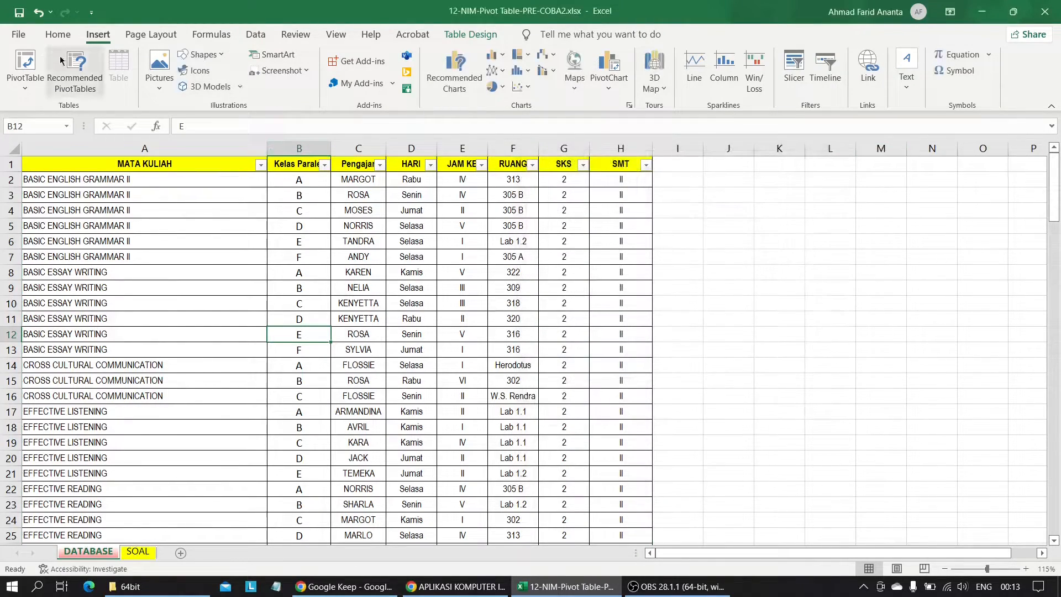
- Insert a PivotTable based on Table1 into the existing SOAL worksheet at location SOAL!$F$4
click(26, 62)
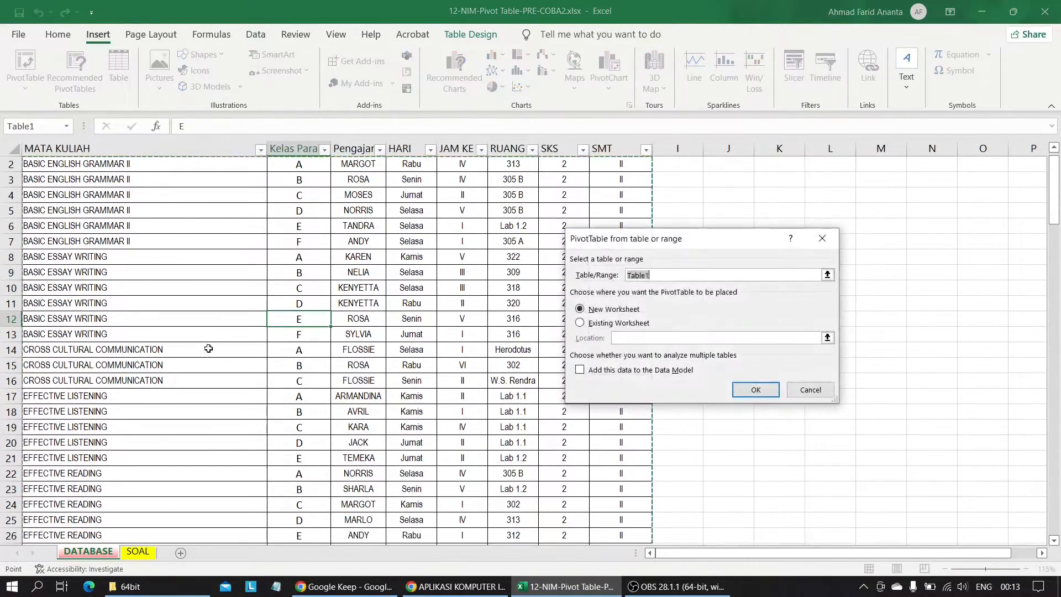
click(594, 326)
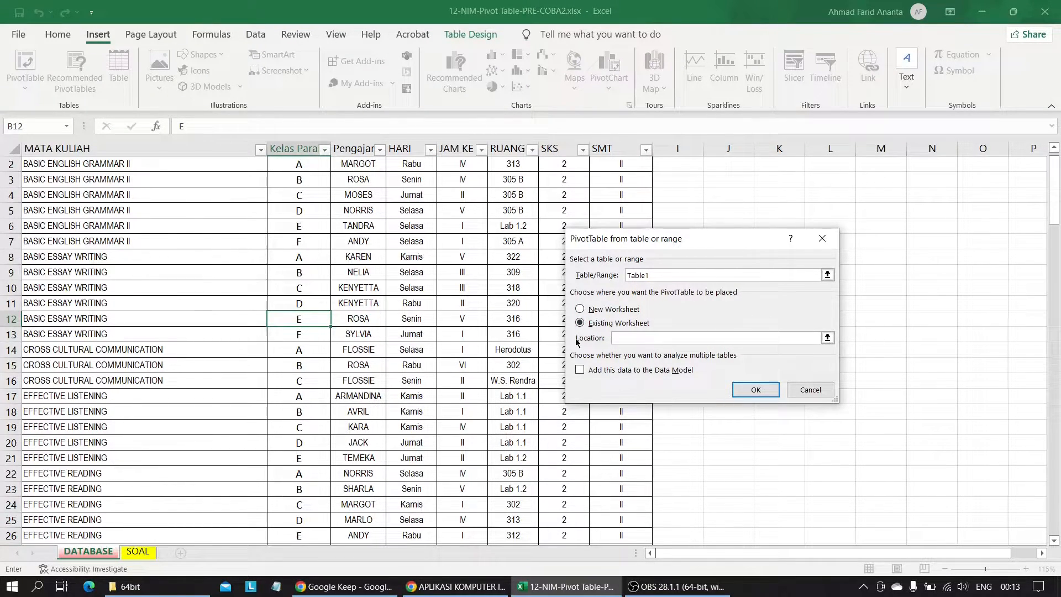
click(133, 551)
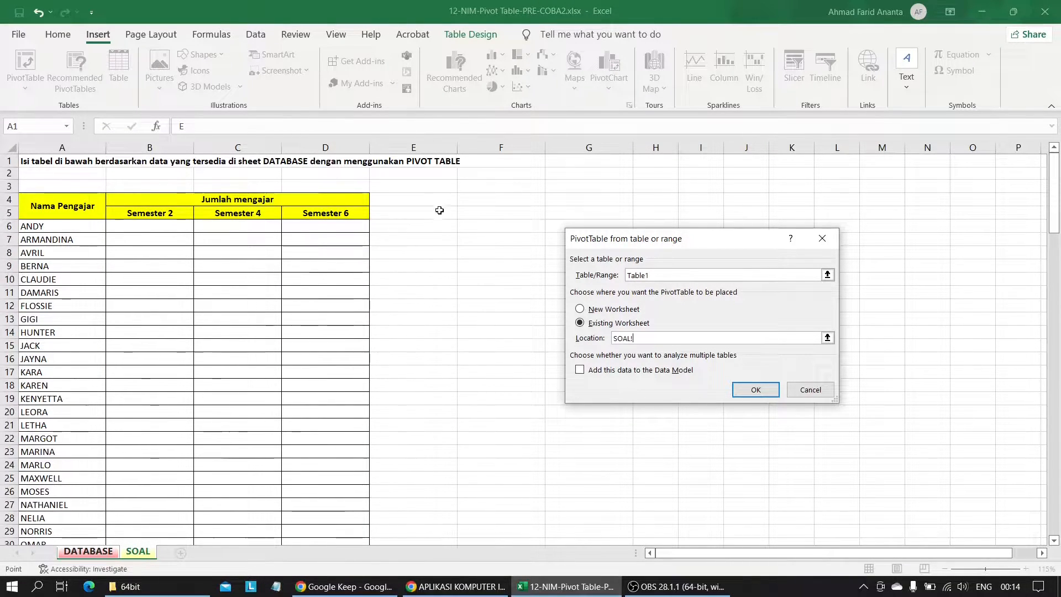
click(486, 199)
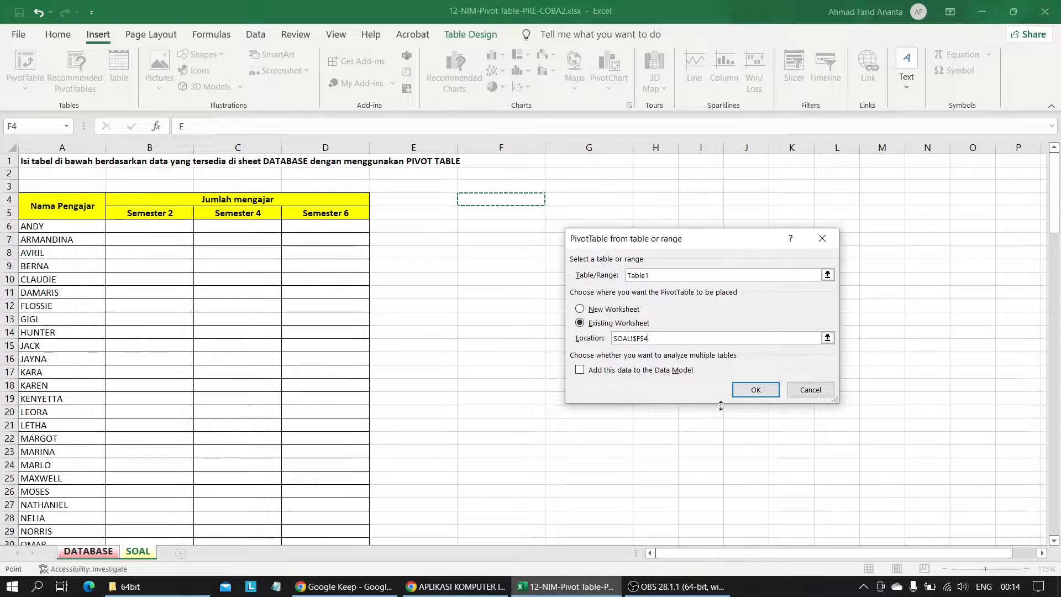
click(755, 389)
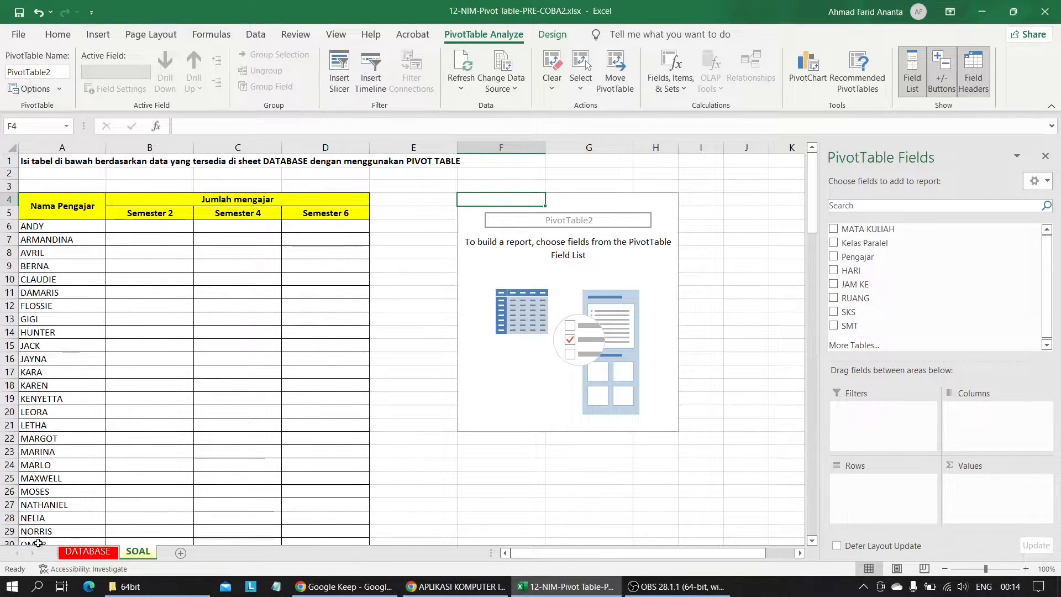
- Try the Pengajar field as the rows of the new pivot table and undo it
click(88, 551)
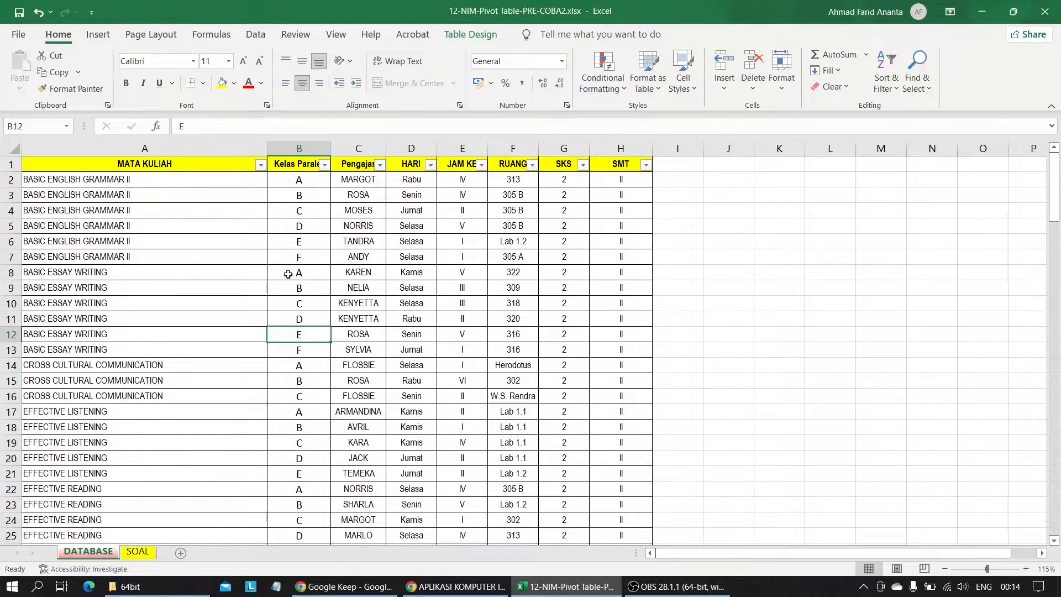
click(132, 555)
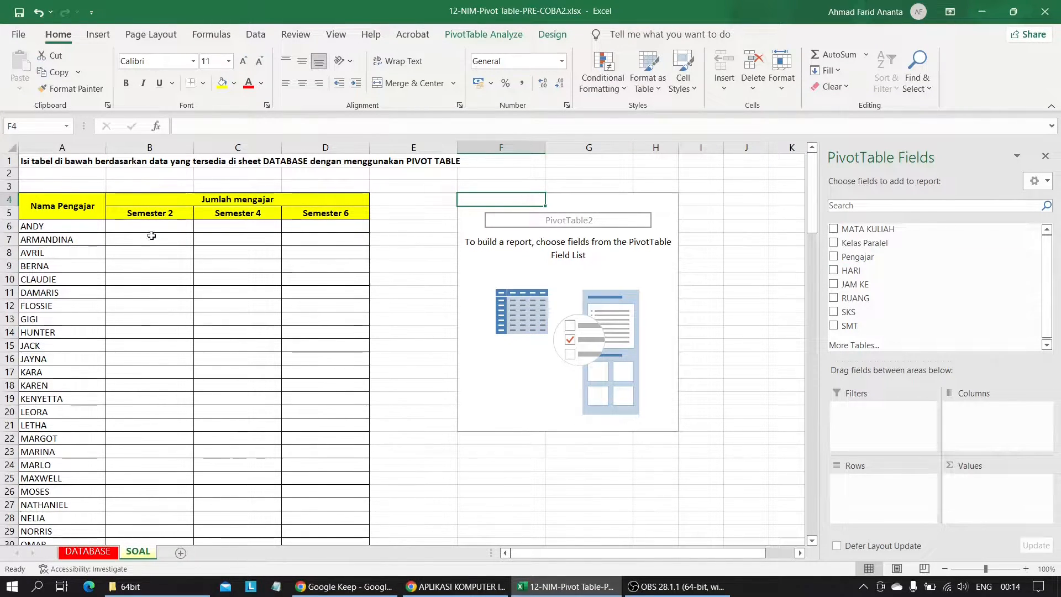
scroll(106, 417, down, 5)
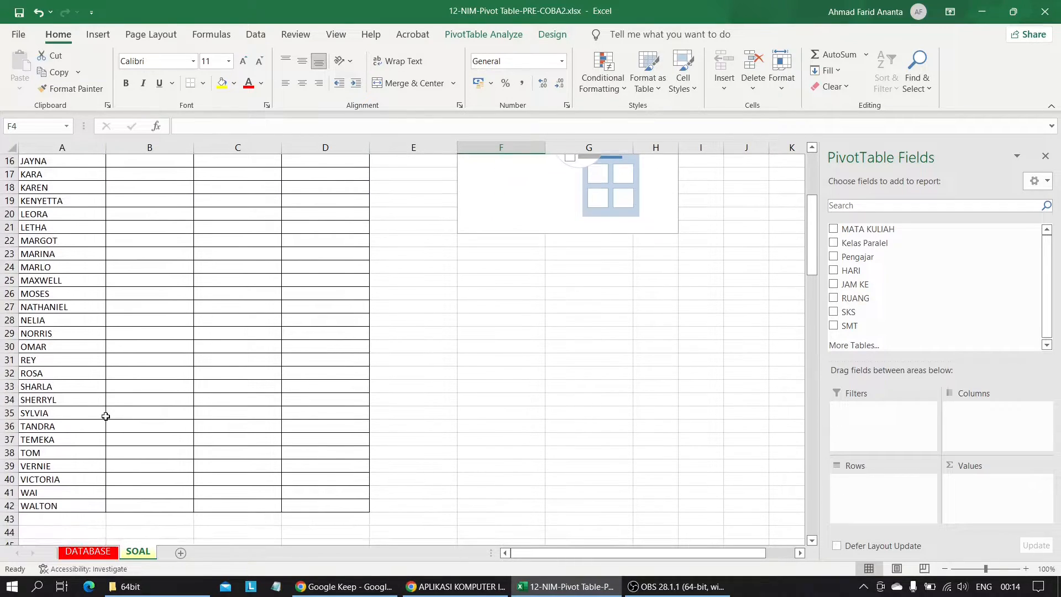
scroll(107, 417, up, 5)
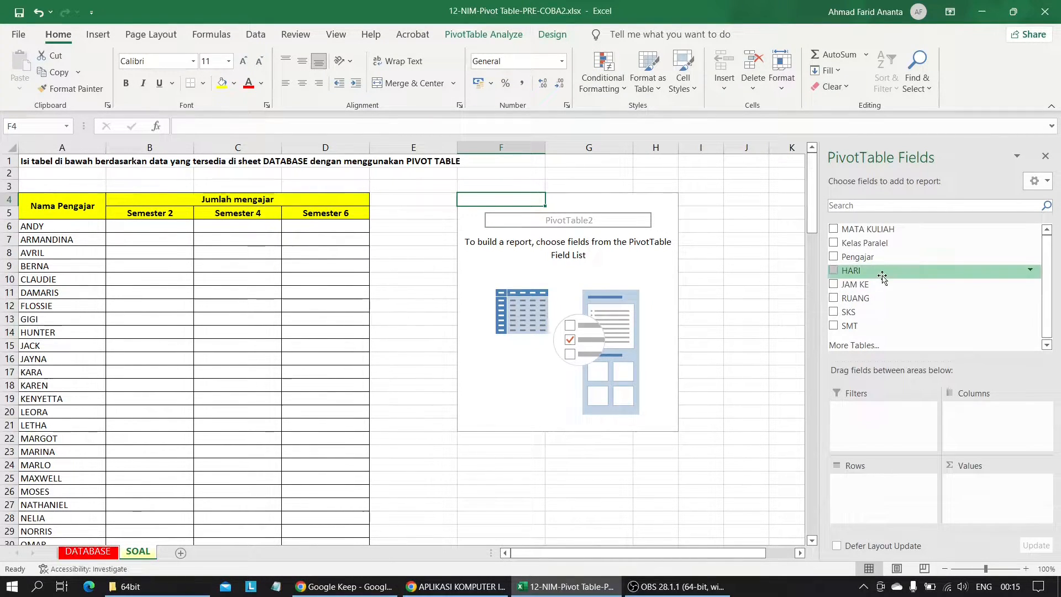
drag(866, 261, 861, 482)
scroll(420, 266, down, 6)
scroll(456, 381, up, 6)
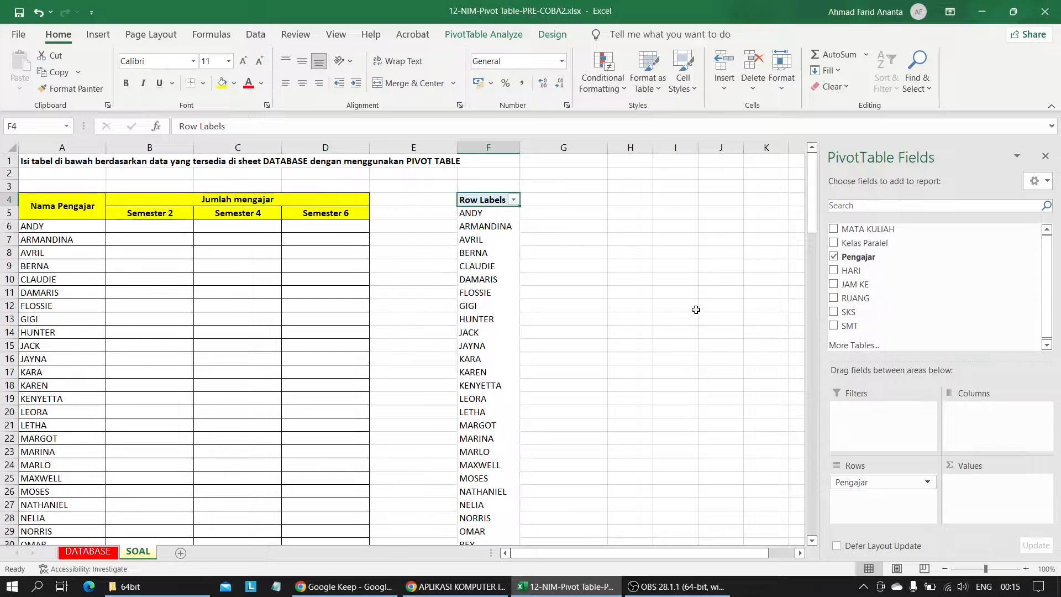
key(ctrl+z)
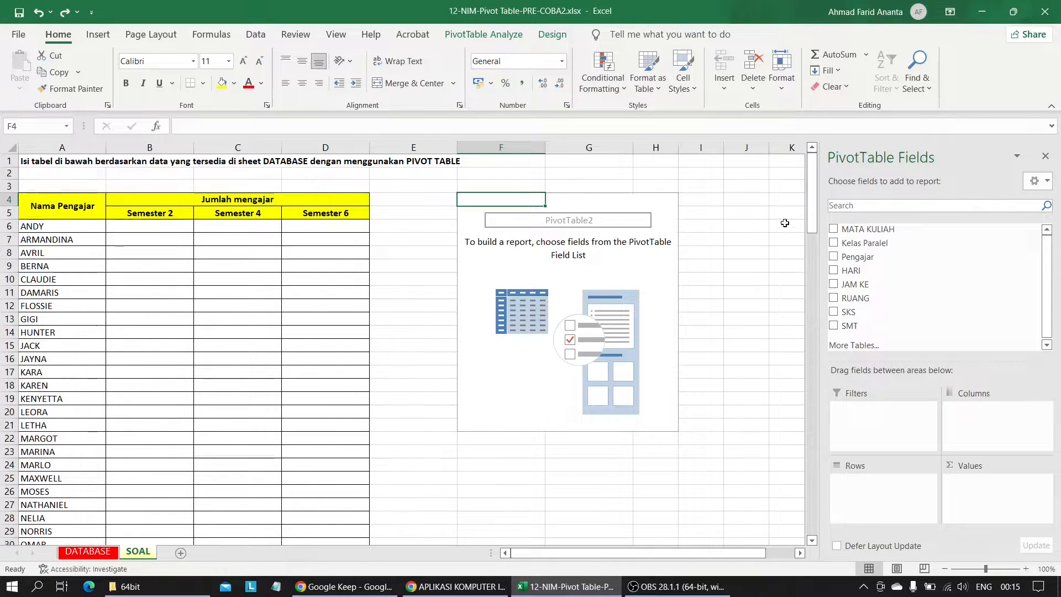
- Try the Pengajar field as the columns of the pivot table and undo it
drag(867, 260, 989, 420)
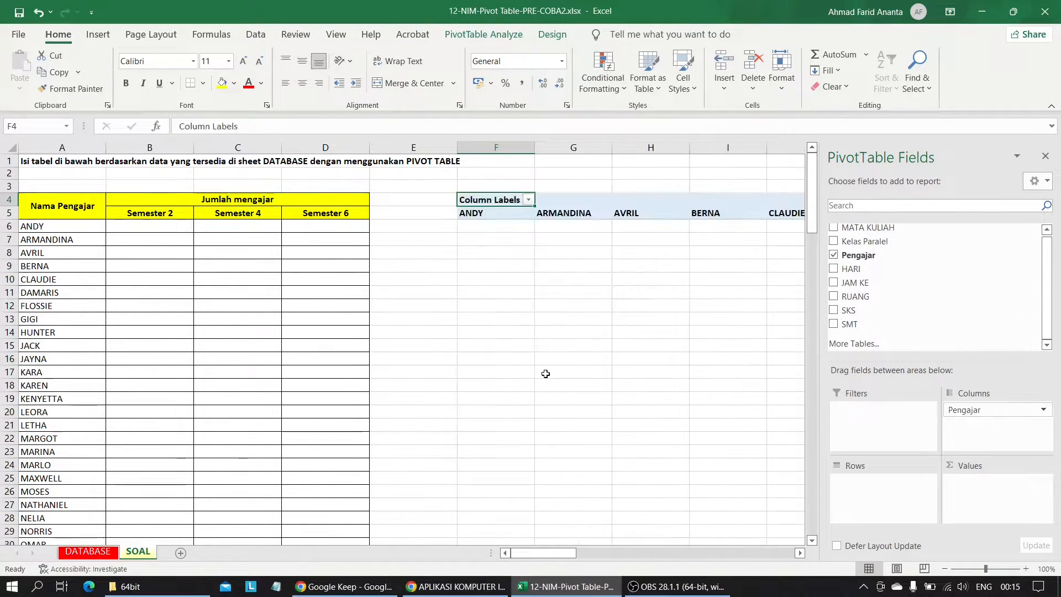
scroll(546, 373, right, 10)
scroll(546, 373, left, 10)
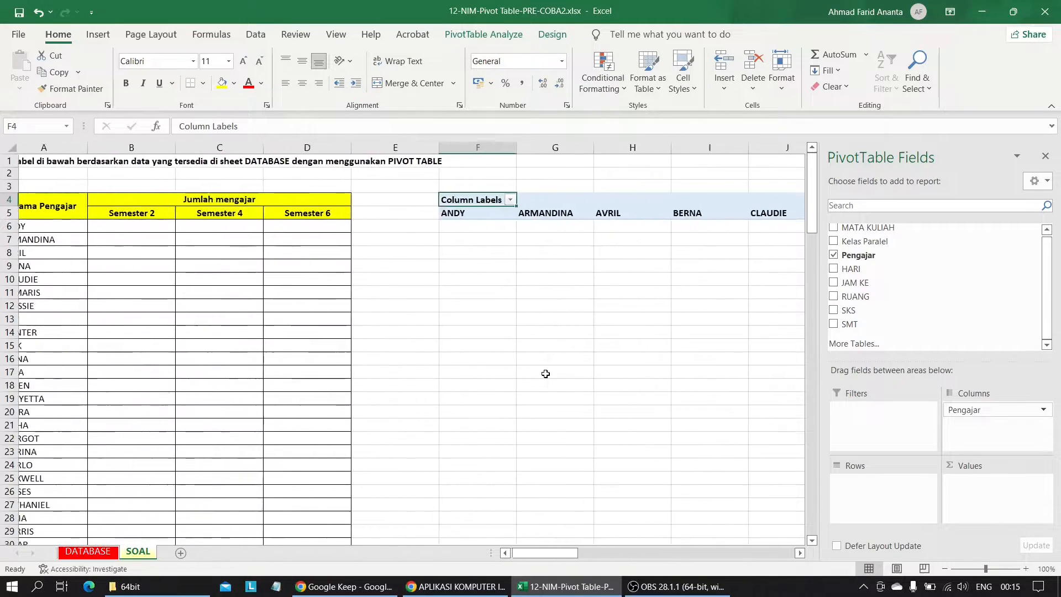
key(ctrl+z)
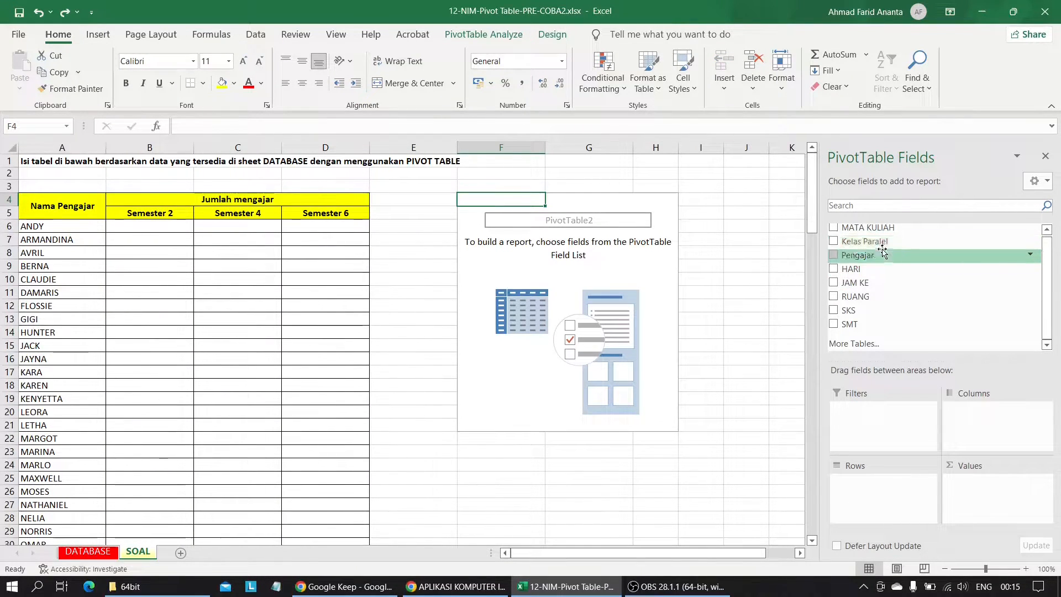
- Place the Pengajar field in the pivot table's rows and the SMT field in its columns
drag(873, 256, 851, 486)
scroll(359, 276, down, 8)
scroll(348, 284, up, 7)
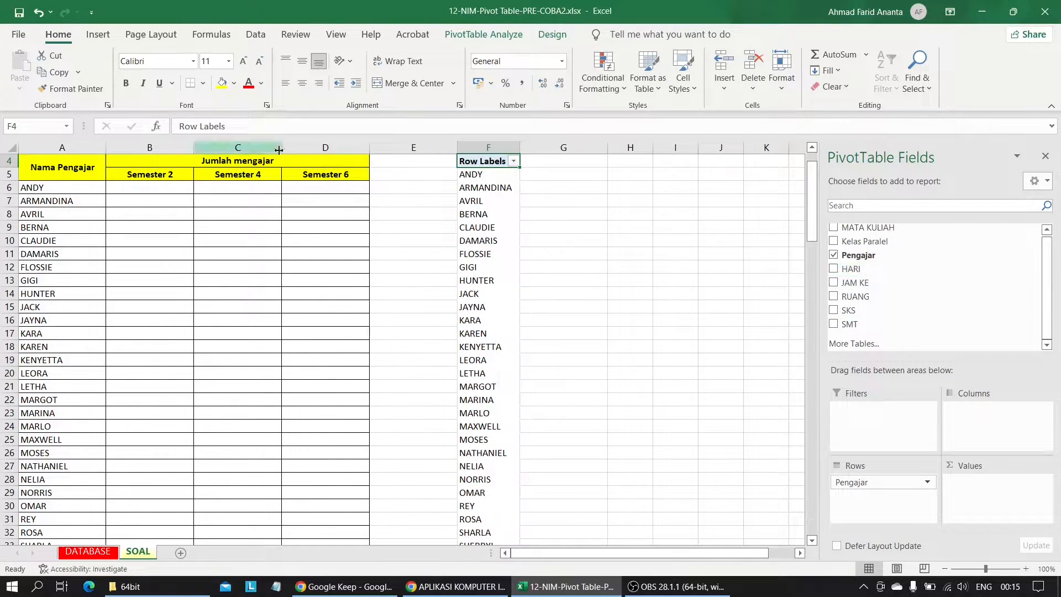
scroll(239, 179, down, 7)
scroll(151, 251, up, 8)
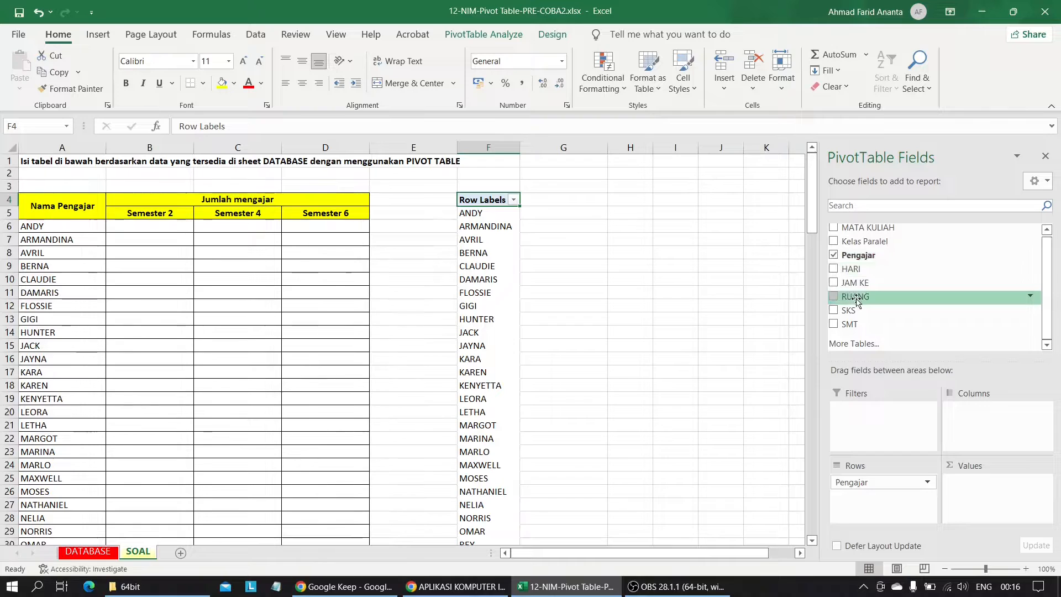
drag(855, 334, 962, 409)
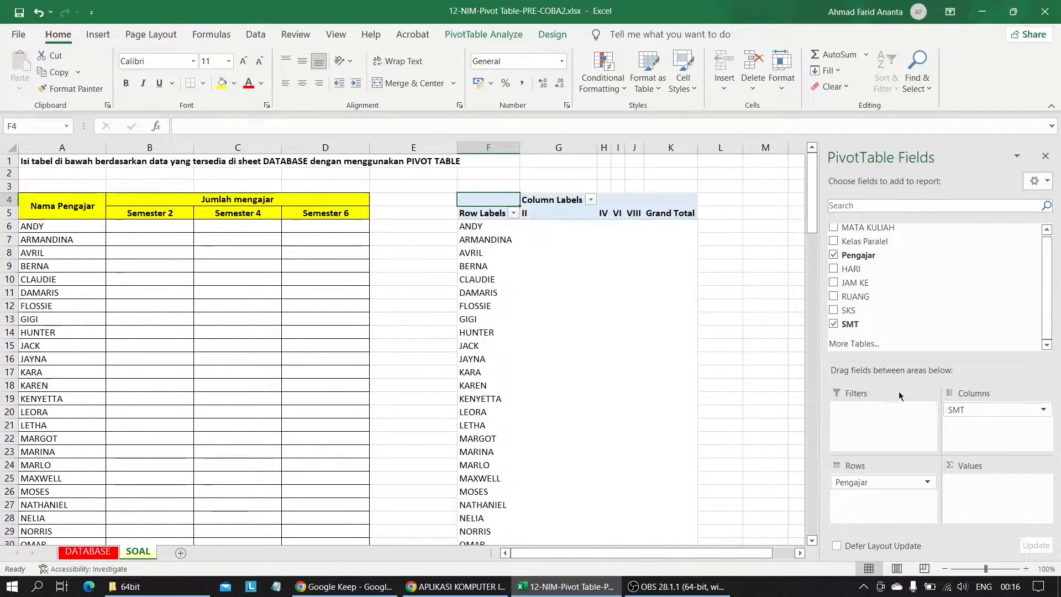
- Add the Pengajar field to the pivot table's values as a count, keeping Pengajar in rows and SMT in columns
scroll(396, 400, down, 1)
scroll(396, 400, up, 1)
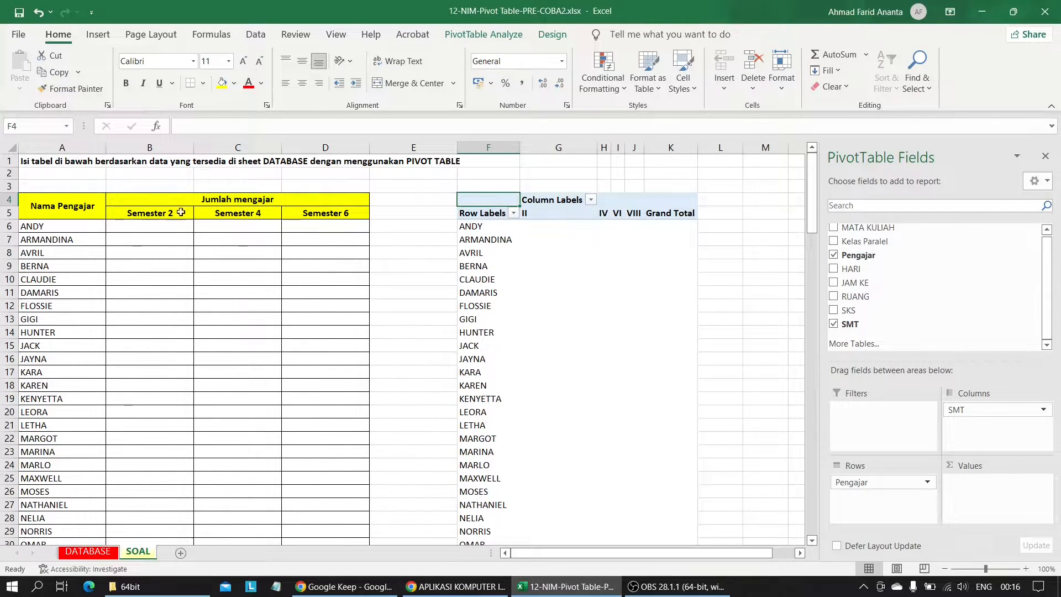
drag(858, 255, 985, 491)
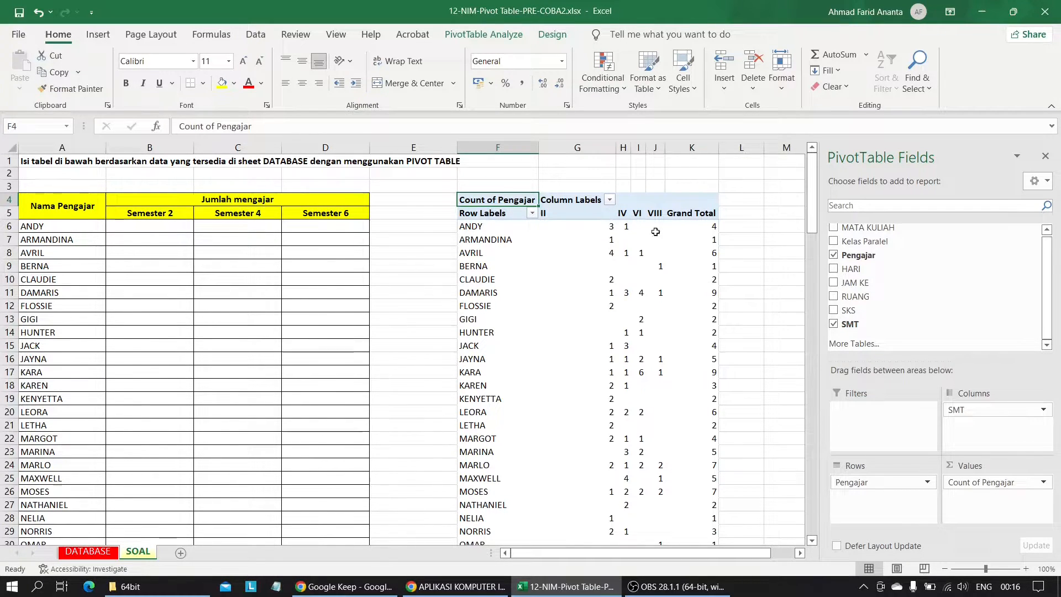
- Compare the teacher counts in the pivot table with the Jumlah mengajar table, and examine the Jumlah Kelas table below it
scroll(637, 216, down, 8)
scroll(655, 280, up, 8)
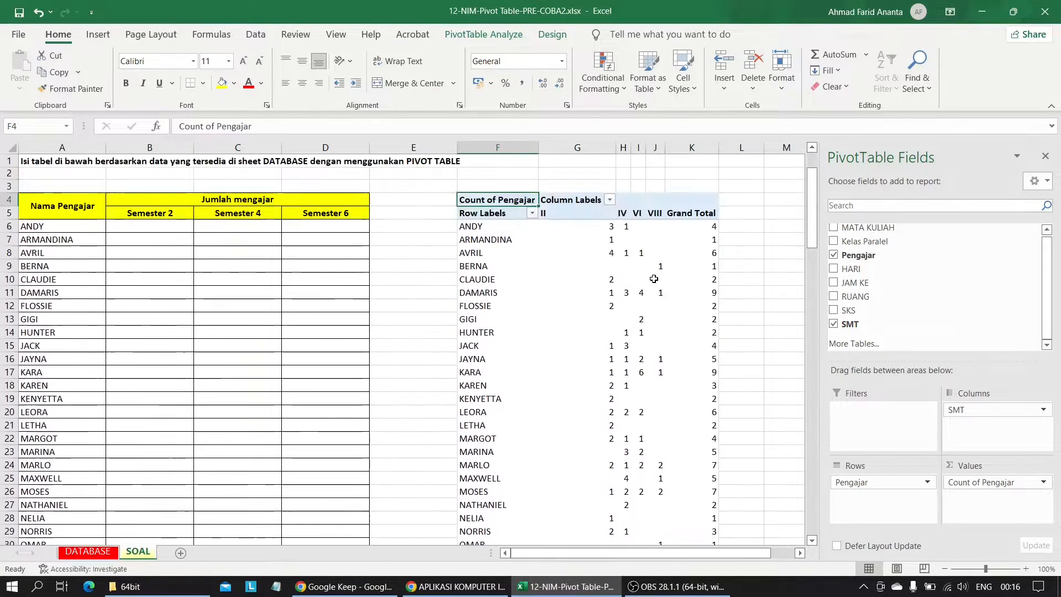
scroll(654, 278, down, 1)
scroll(654, 278, down, 8)
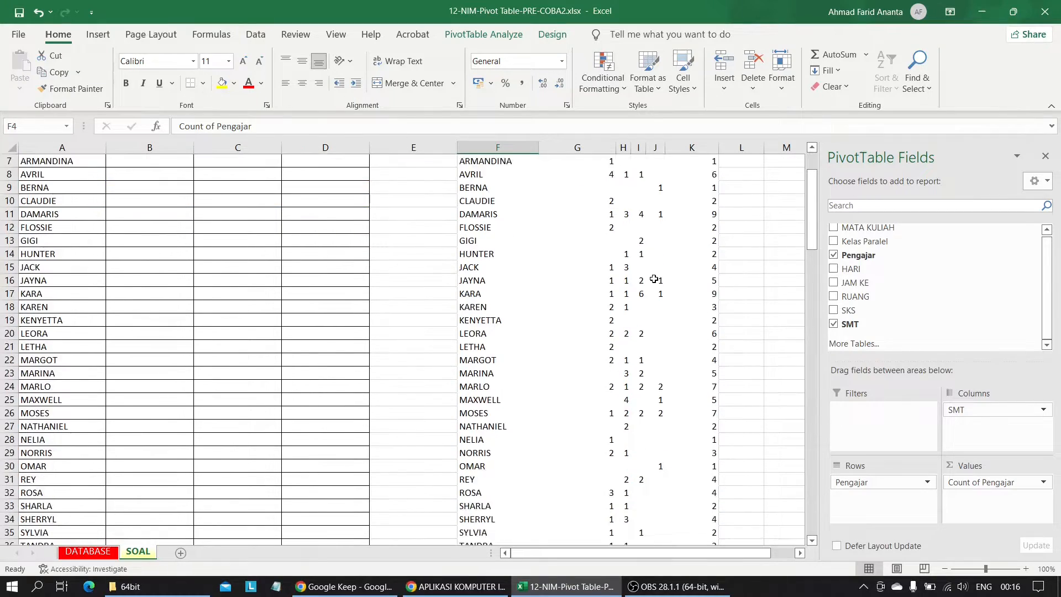
scroll(654, 279, up, 8)
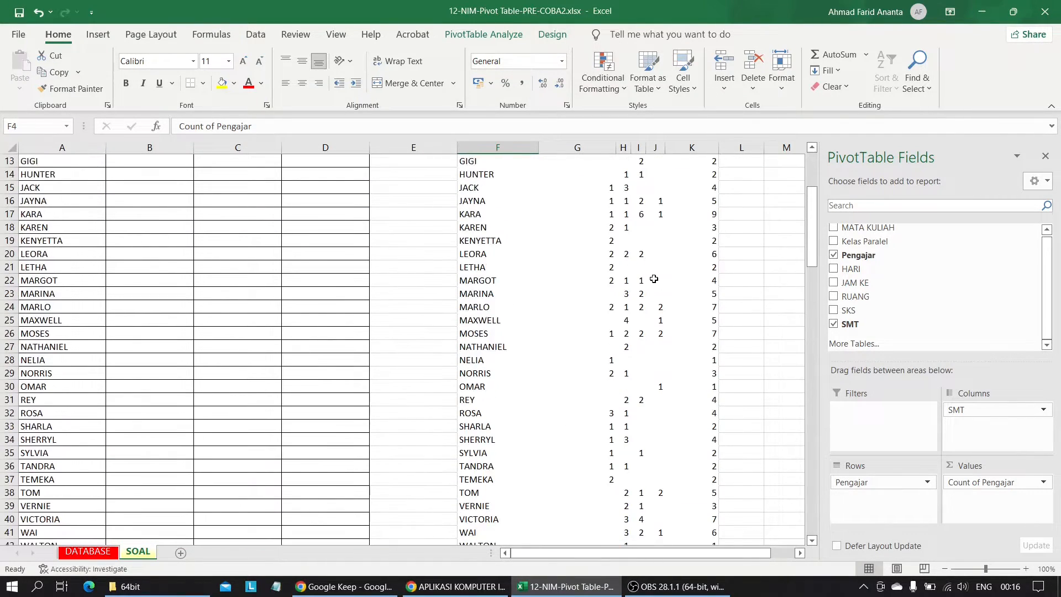
scroll(654, 278, down, 15)
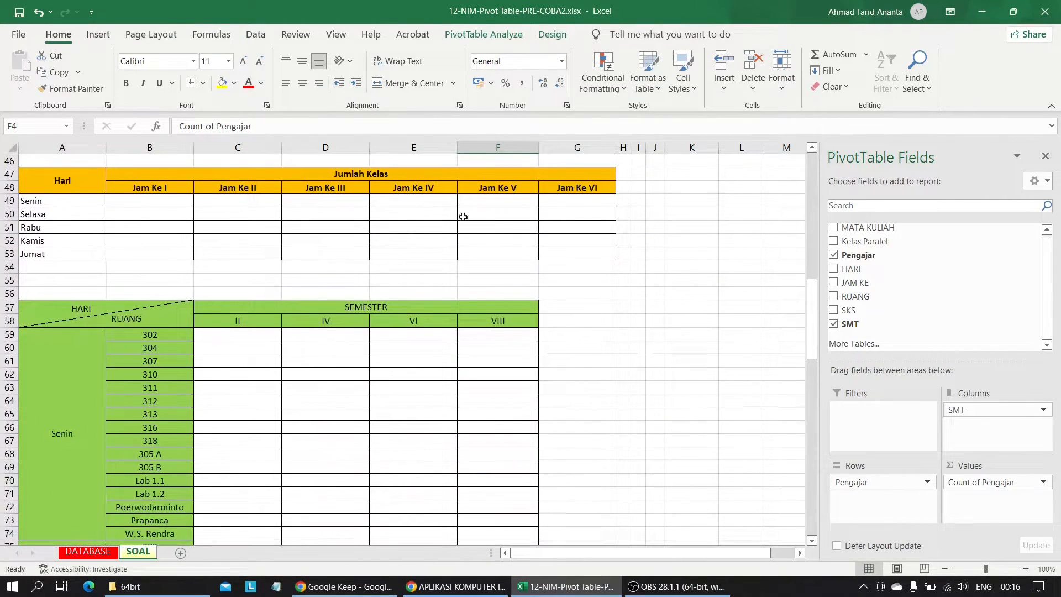
scroll(408, 211, up, 4)
scroll(408, 212, right, 1)
scroll(408, 211, left, 1)
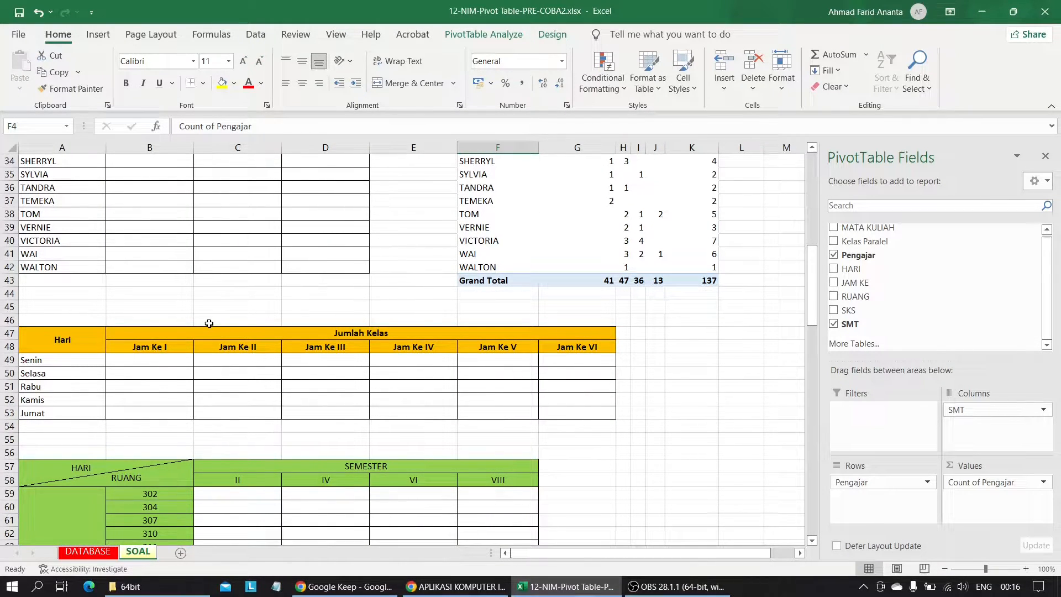
- Insert a PivotTable based on Table1 from the DATABASE sheet into the existing SOAL worksheet at cell K47
scroll(209, 323, down, 1)
click(85, 551)
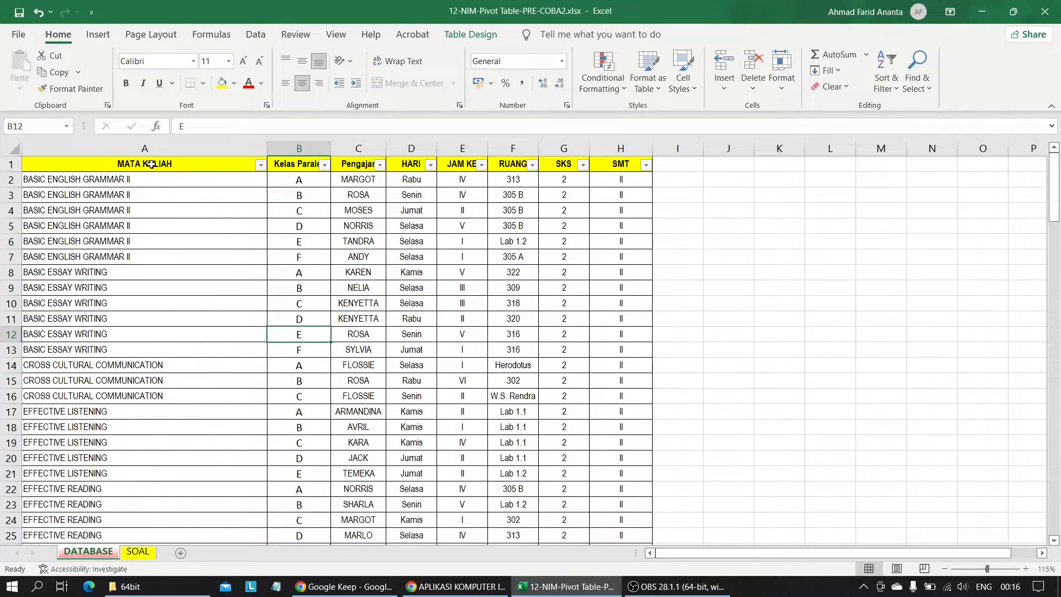
click(99, 34)
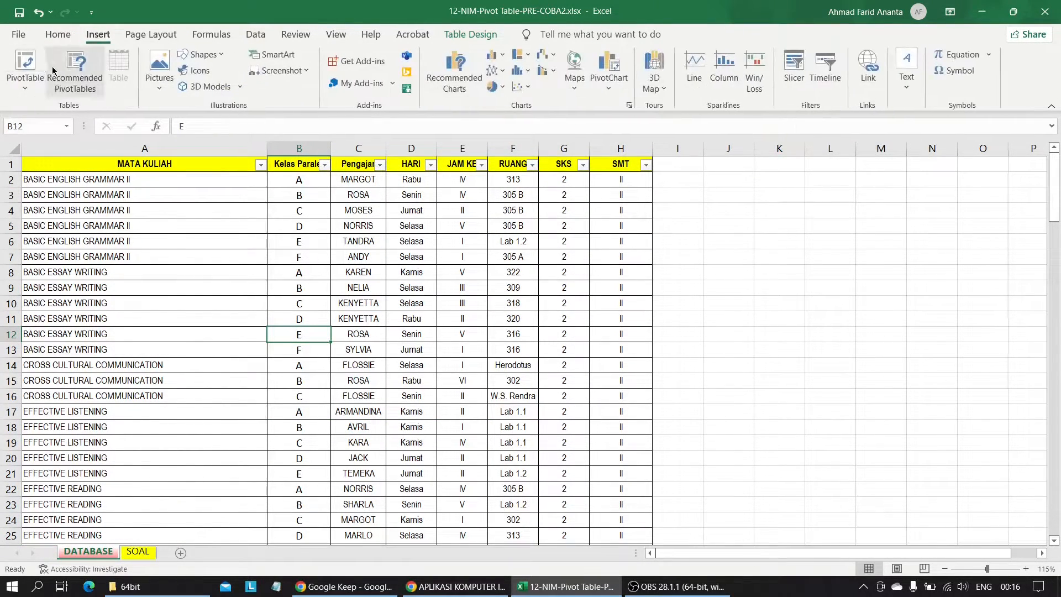
click(26, 63)
click(581, 323)
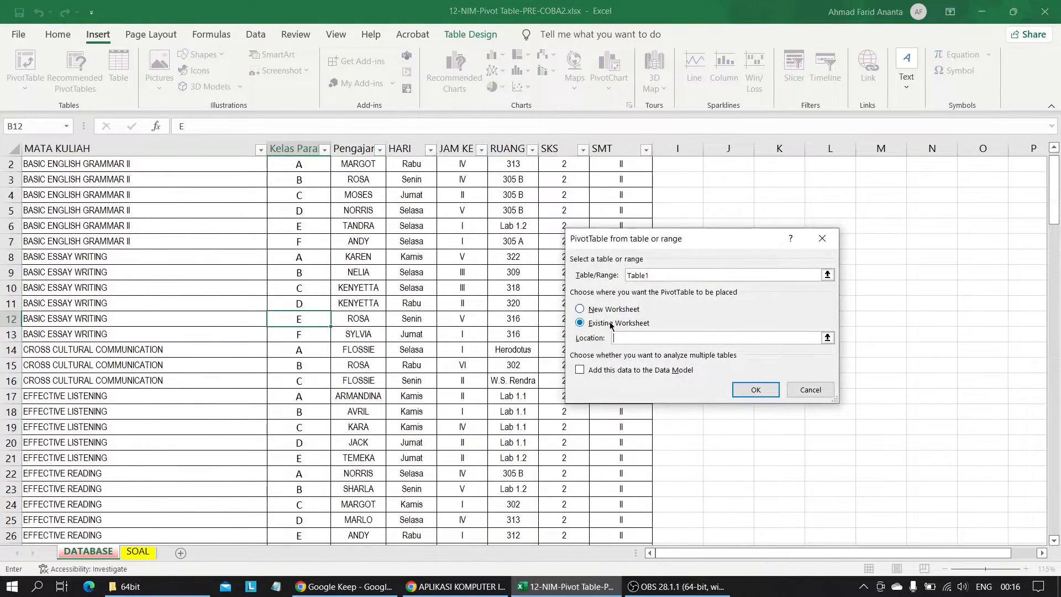
click(138, 551)
scroll(477, 383, right, 2)
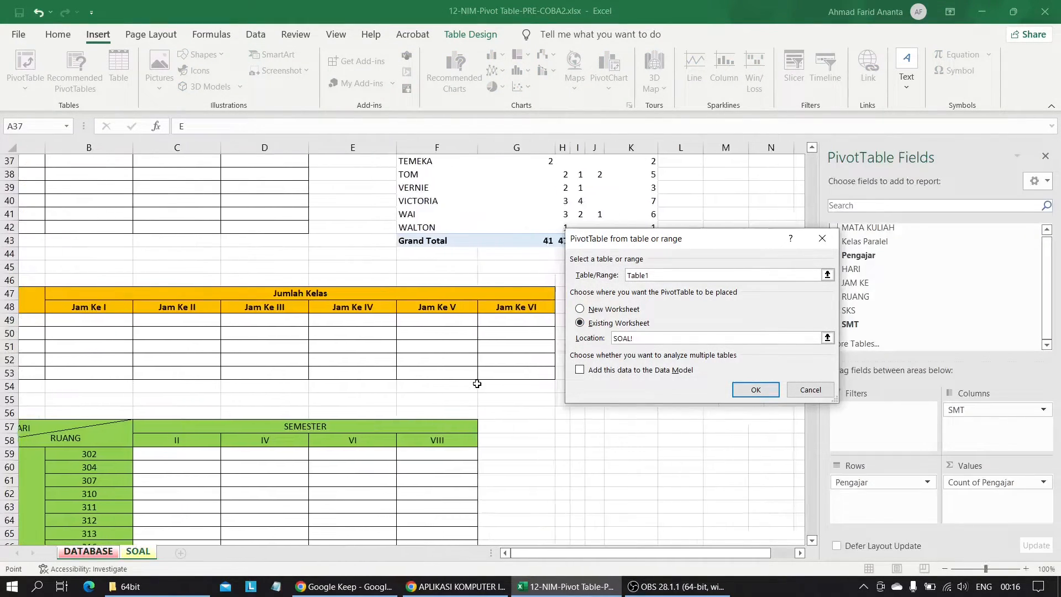
scroll(470, 332, left, 1)
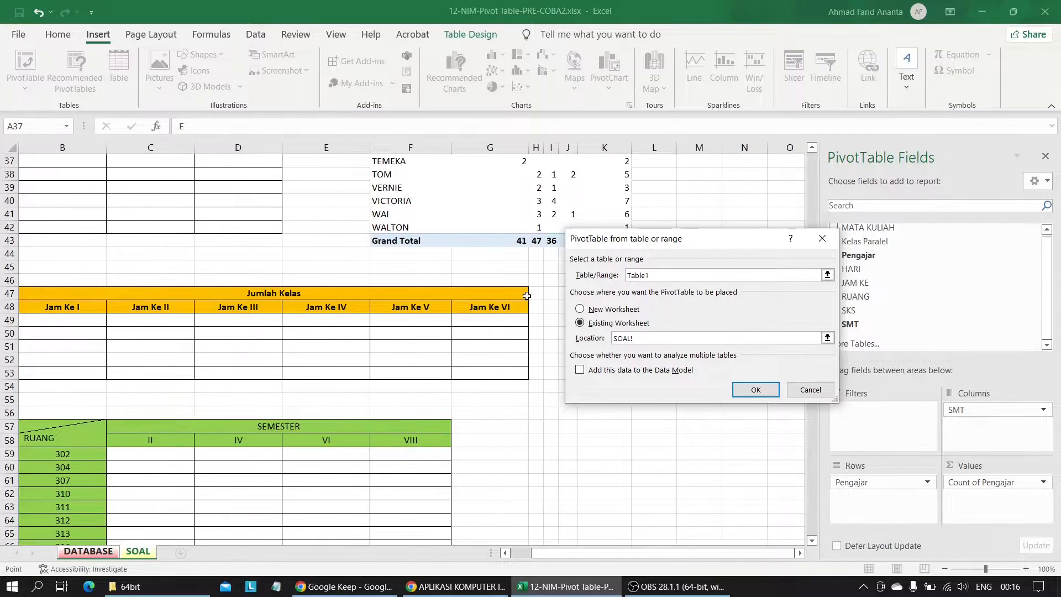
scroll(522, 300, right, 2)
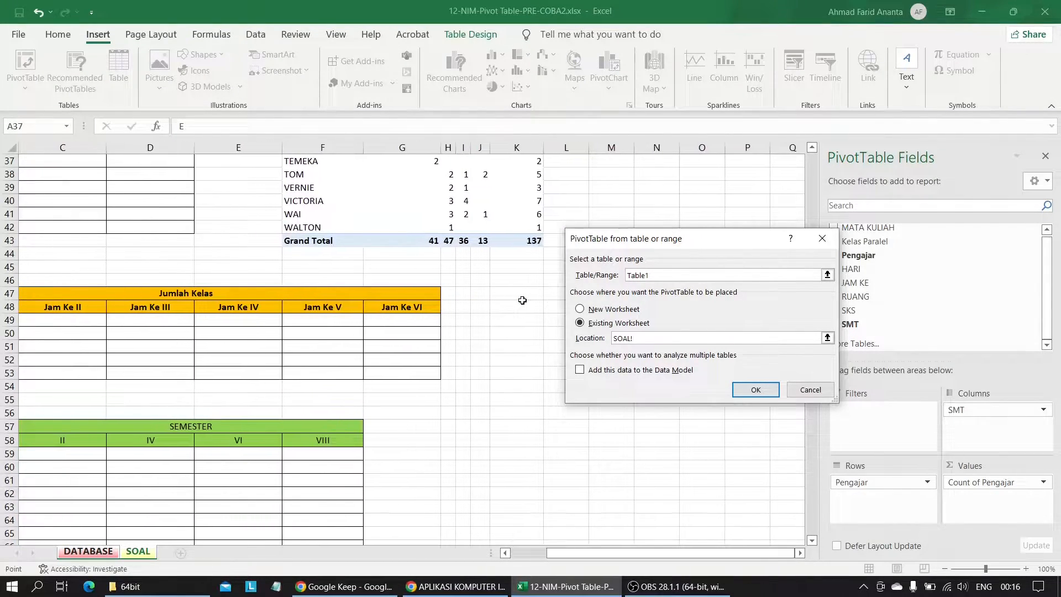
click(501, 290)
click(755, 390)
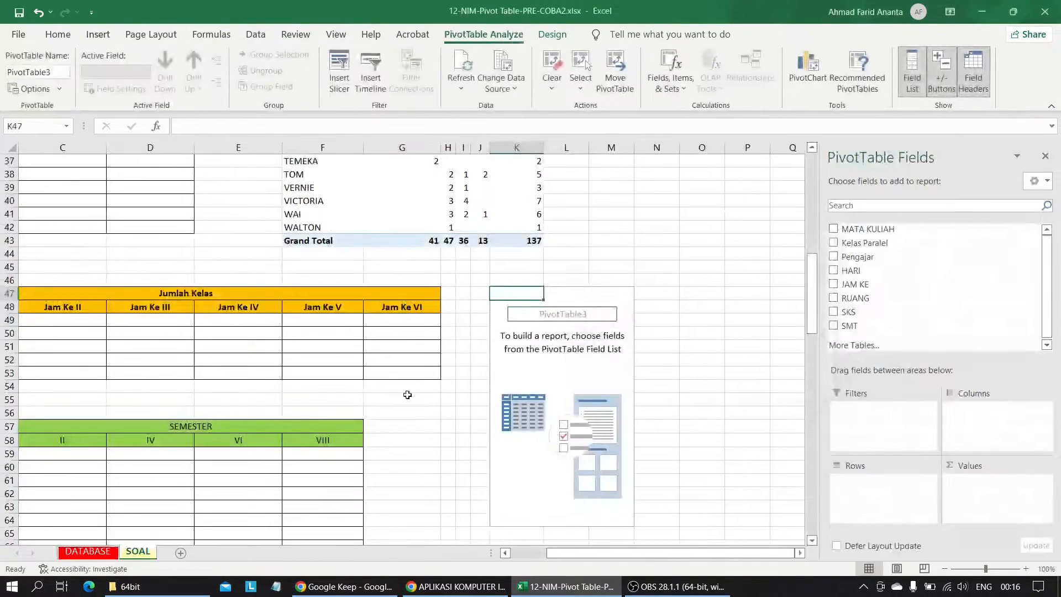
- Place the HARI field in the new pivot table's rows and the JAM KE field in its columns
scroll(332, 315, left, 3)
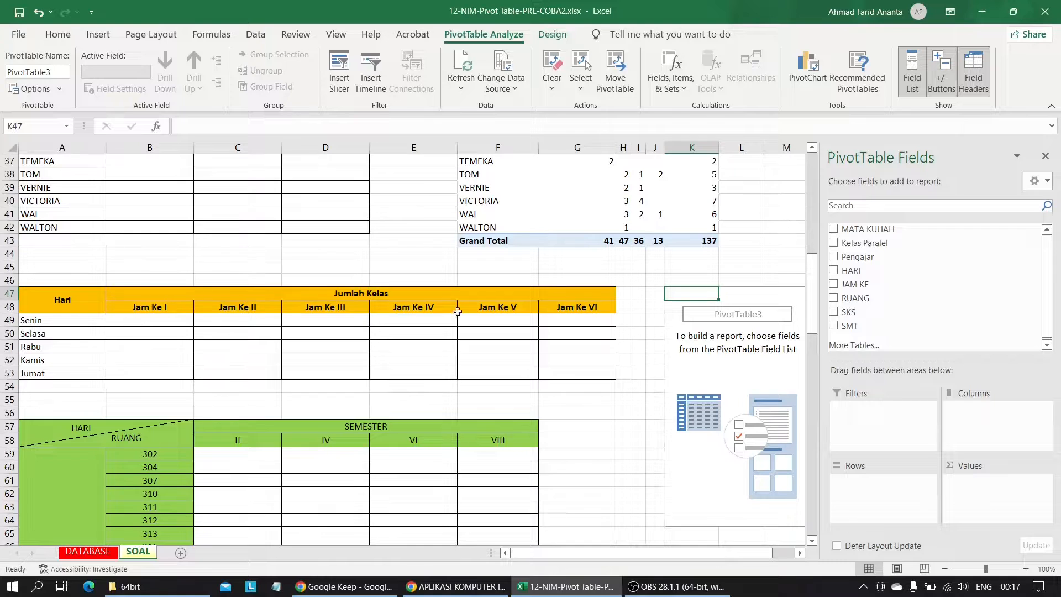
scroll(348, 285, right, 5)
scroll(348, 285, left, 5)
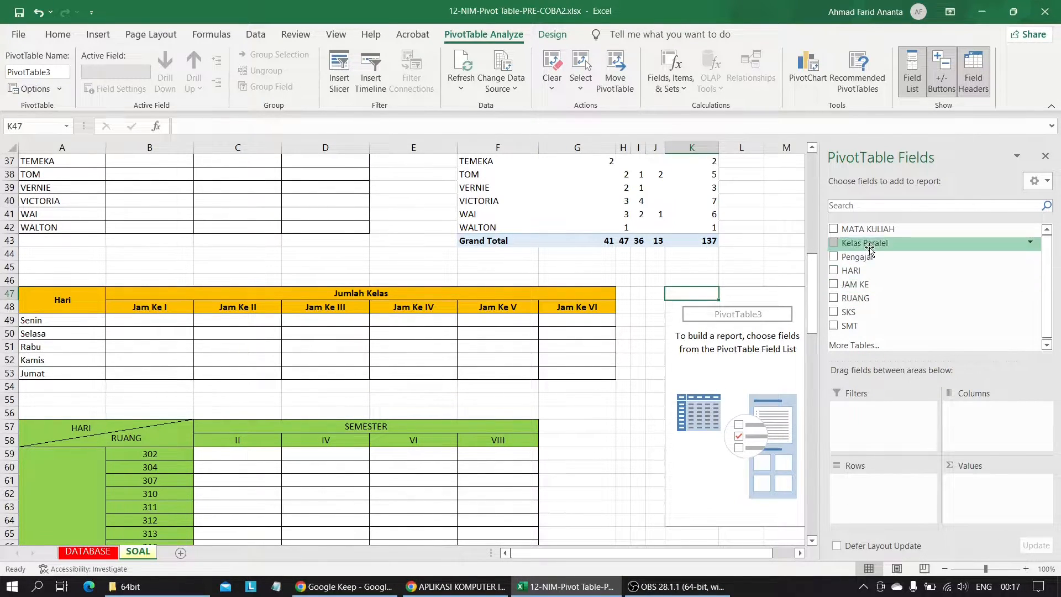
drag(862, 270, 882, 495)
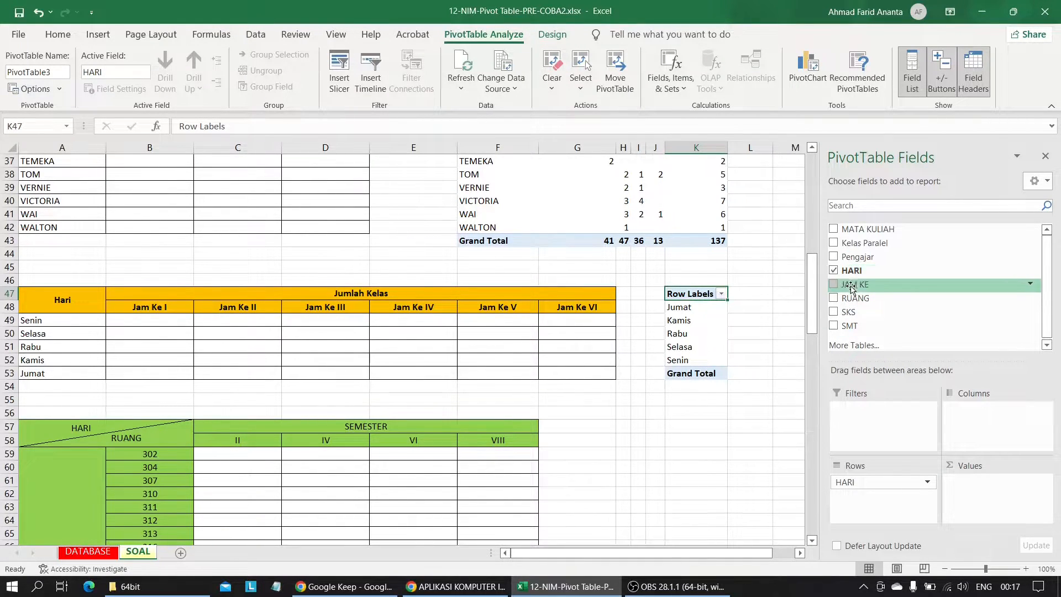
drag(855, 285, 991, 424)
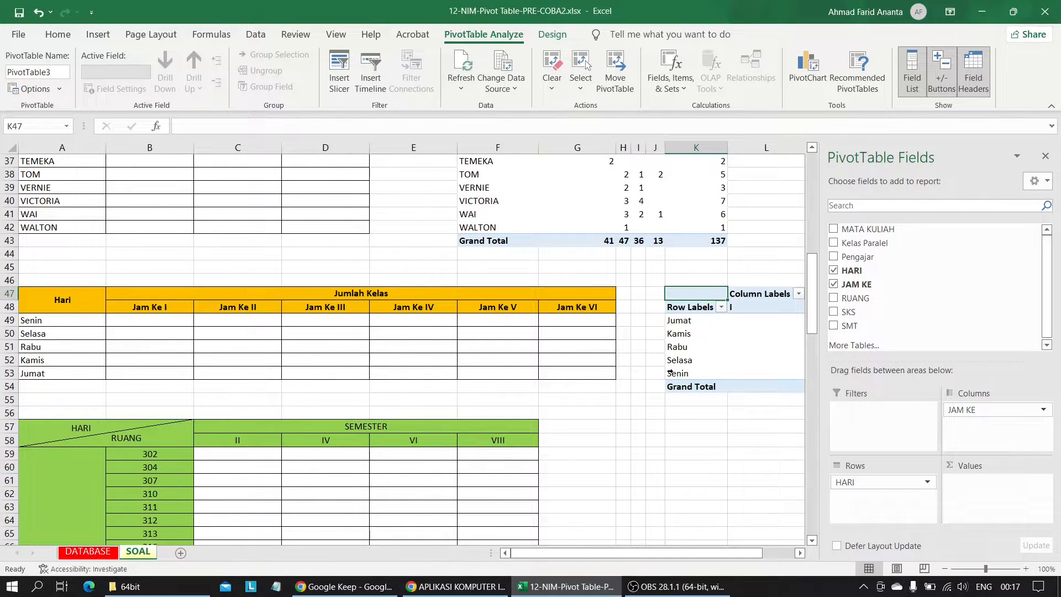
- Check the class column in the DATABASE sheet and add the Kelas Paralel field to the HARI pivot table's values as a count
scroll(670, 372, right, 3)
scroll(671, 371, left, 3)
click(87, 552)
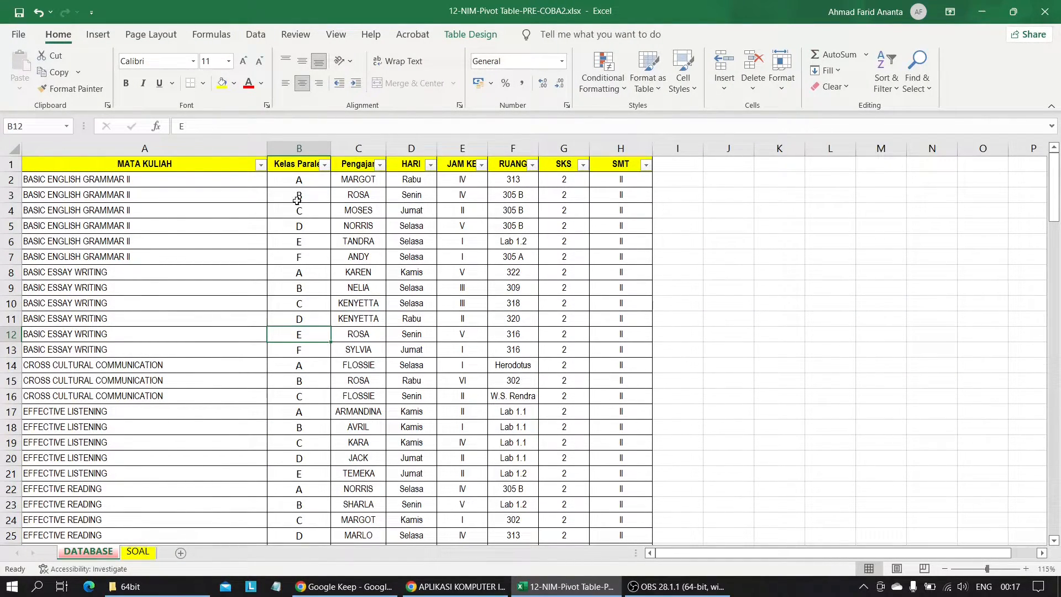
scroll(284, 269, down, 1)
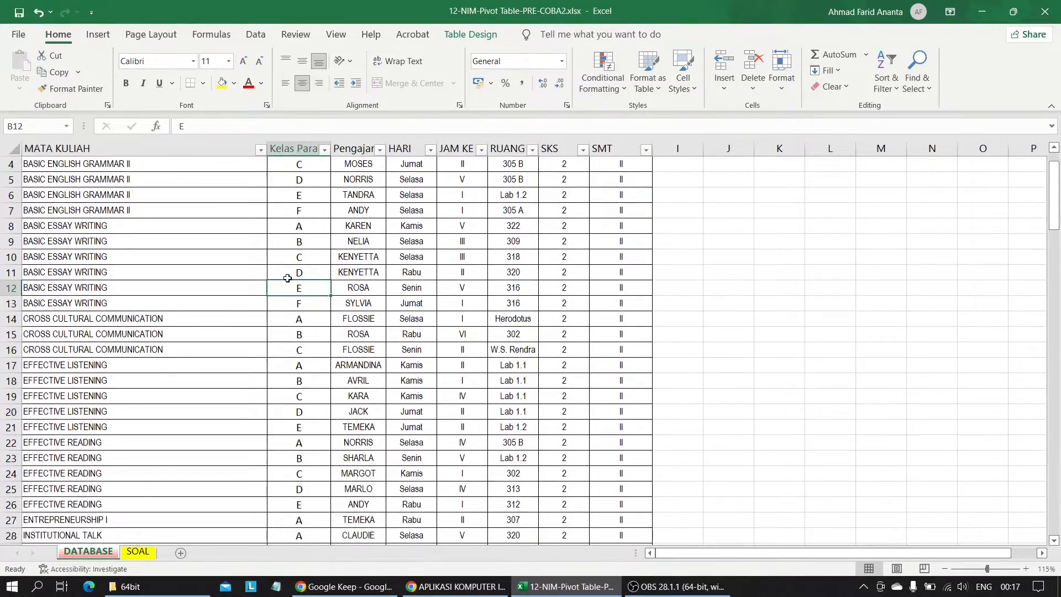
scroll(287, 278, up, 1)
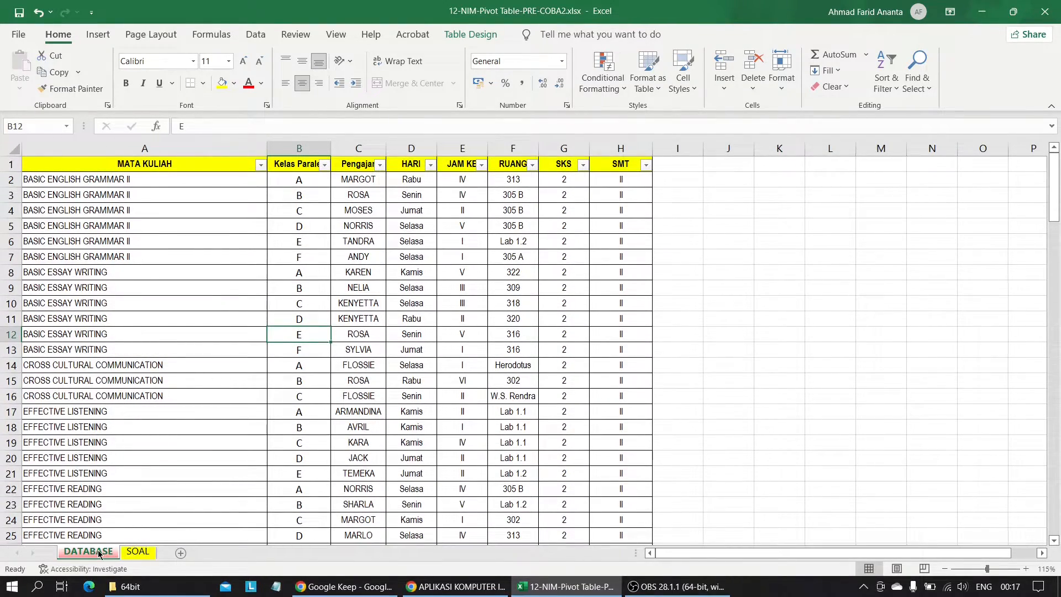
click(122, 552)
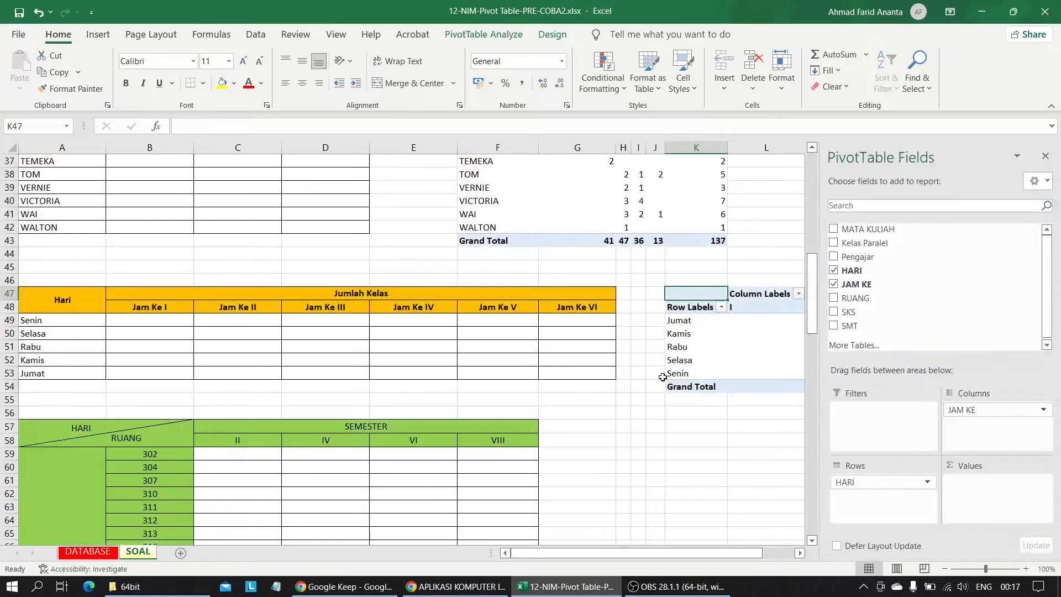
scroll(691, 346, right, 1)
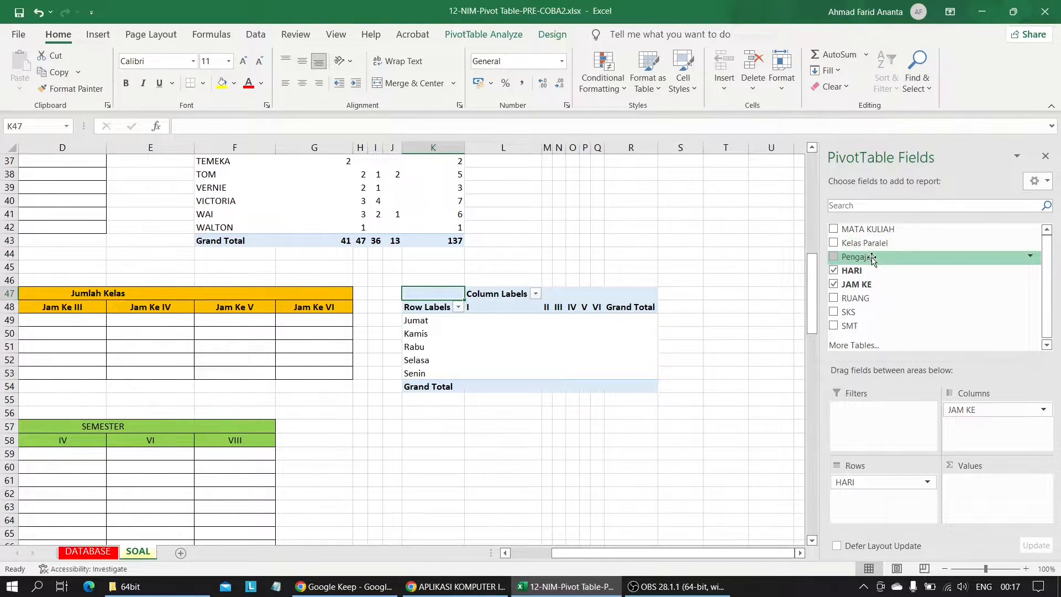
drag(872, 250, 989, 489)
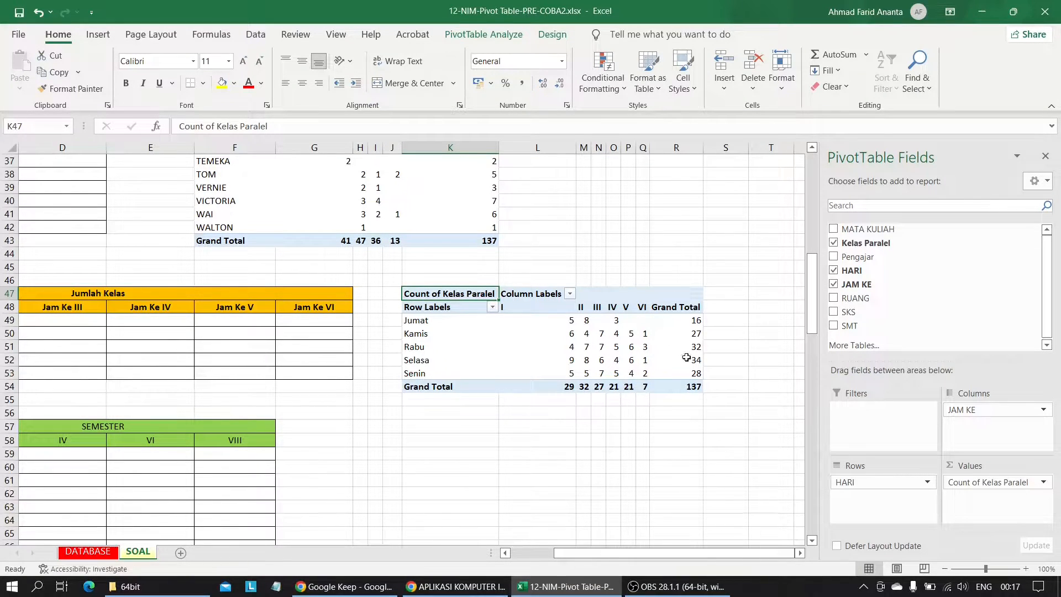
- Review the class counts per day and hour, and examine the HARI and RUANG by SEMESTER answer table
scroll(556, 385, left, 3)
scroll(556, 385, right, 6)
scroll(556, 386, left, 6)
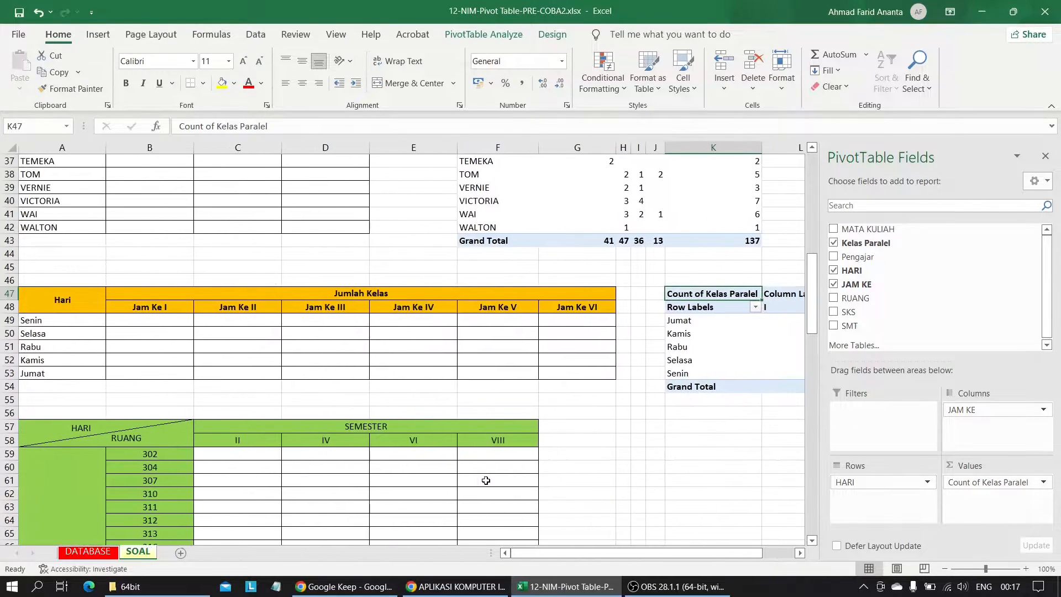
scroll(485, 480, down, 1)
scroll(467, 464, down, 2)
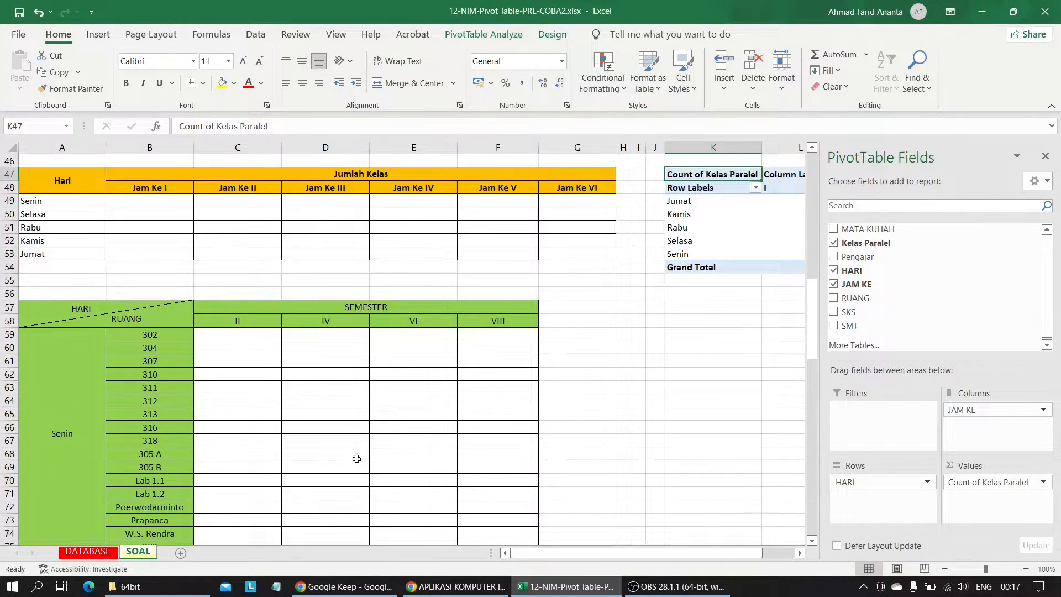
scroll(355, 458, down, 1)
scroll(356, 459, down, 2)
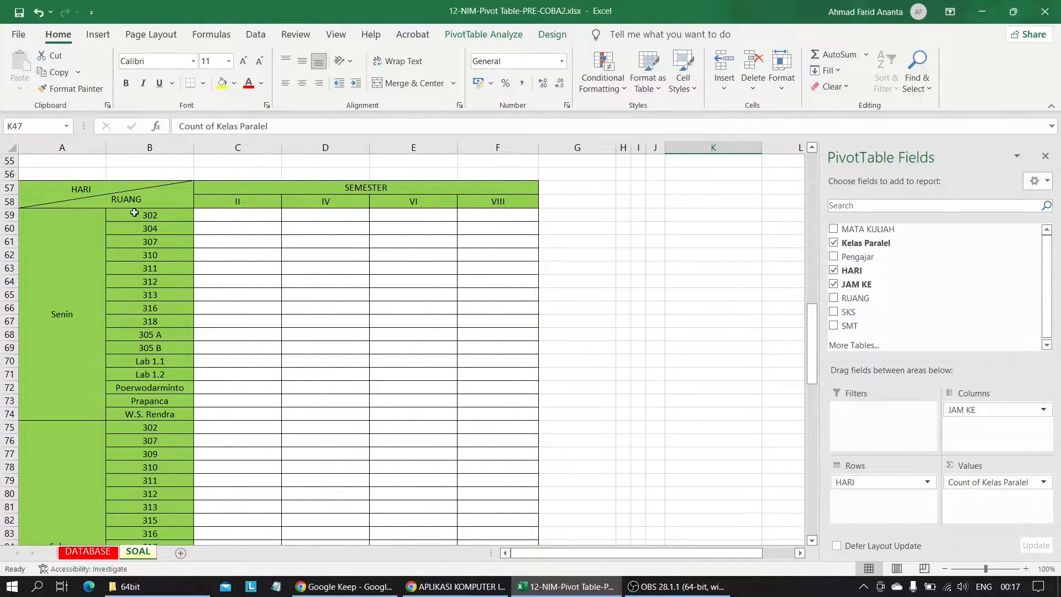
scroll(126, 228, down, 4)
scroll(142, 371, up, 5)
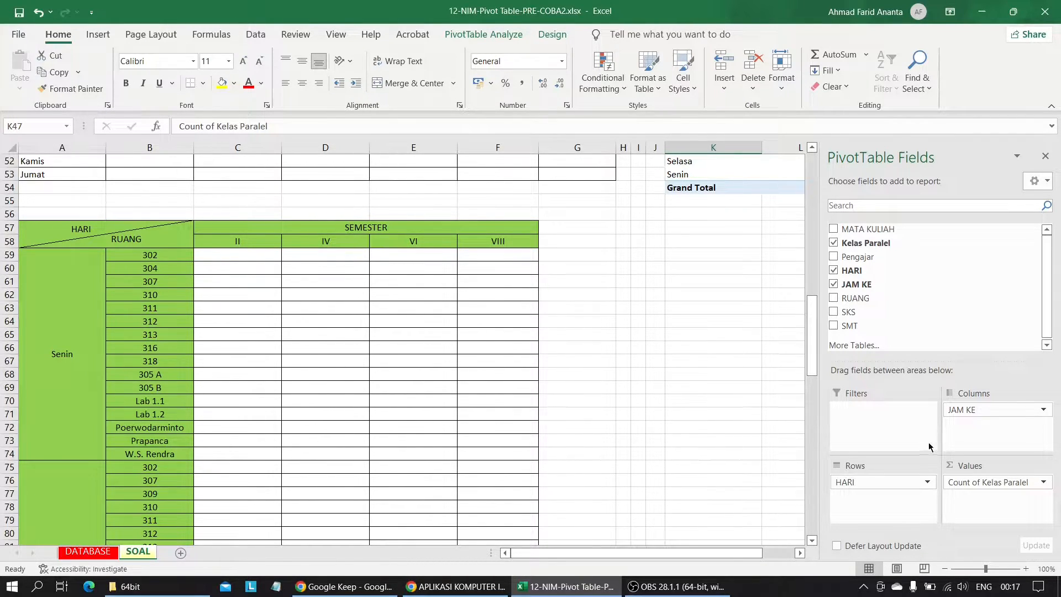
- Insert a PivotTable based on Table1 into the existing SOAL worksheet at cell K59, beside the HARI and RUANG table
click(513, 363)
click(679, 232)
click(682, 242)
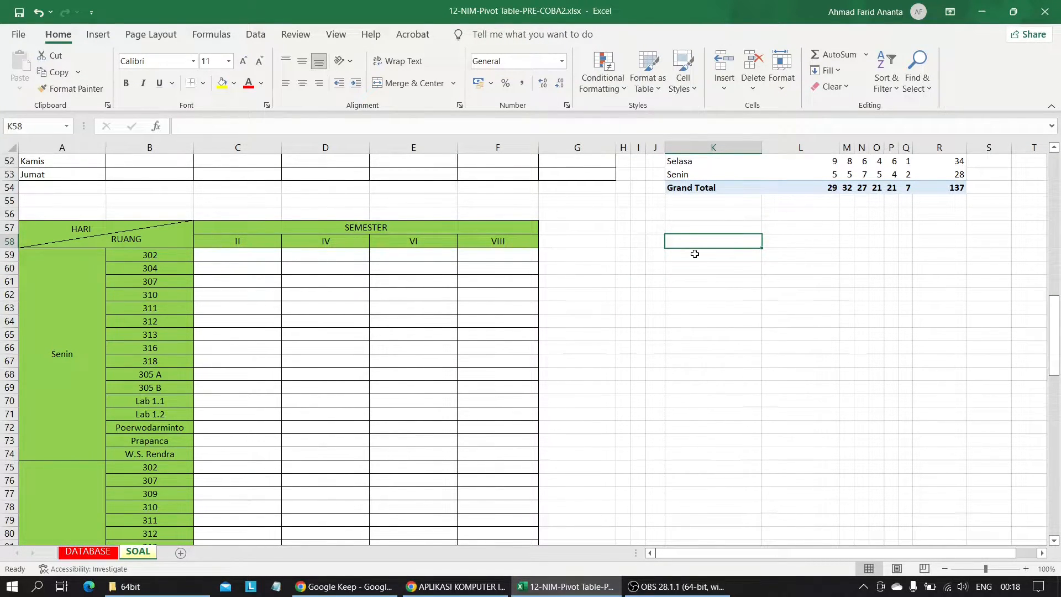
click(87, 551)
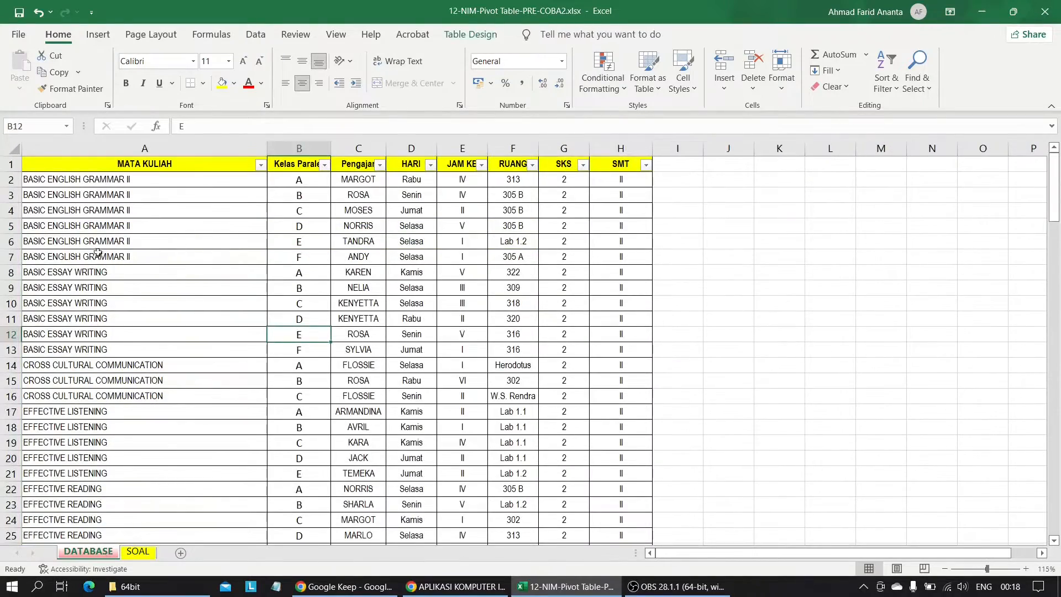
click(98, 34)
click(25, 63)
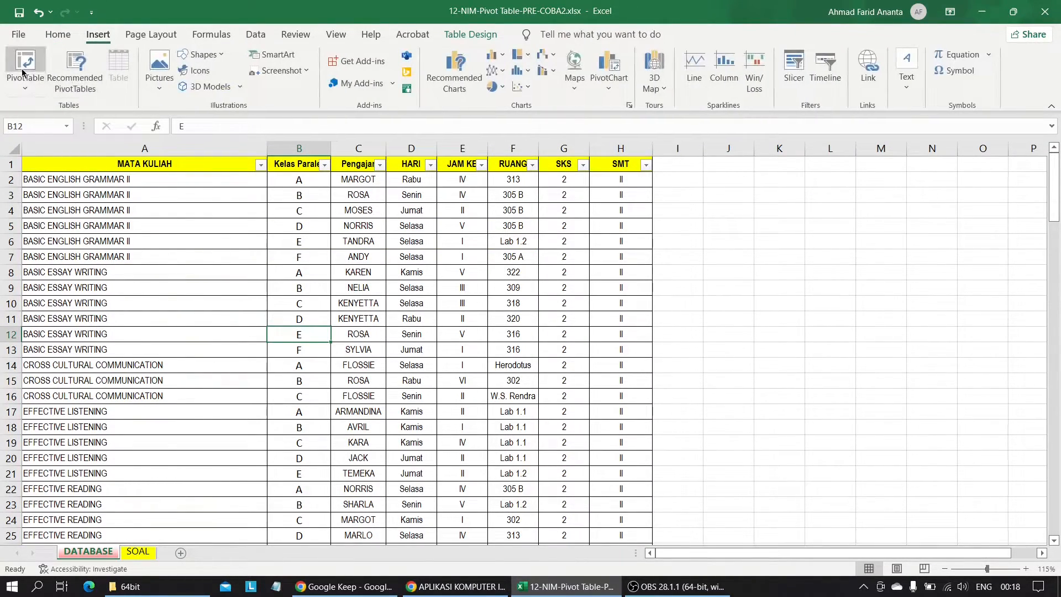
click(580, 323)
click(131, 557)
scroll(479, 339, right, 2)
scroll(479, 338, left, 1)
click(517, 255)
click(744, 384)
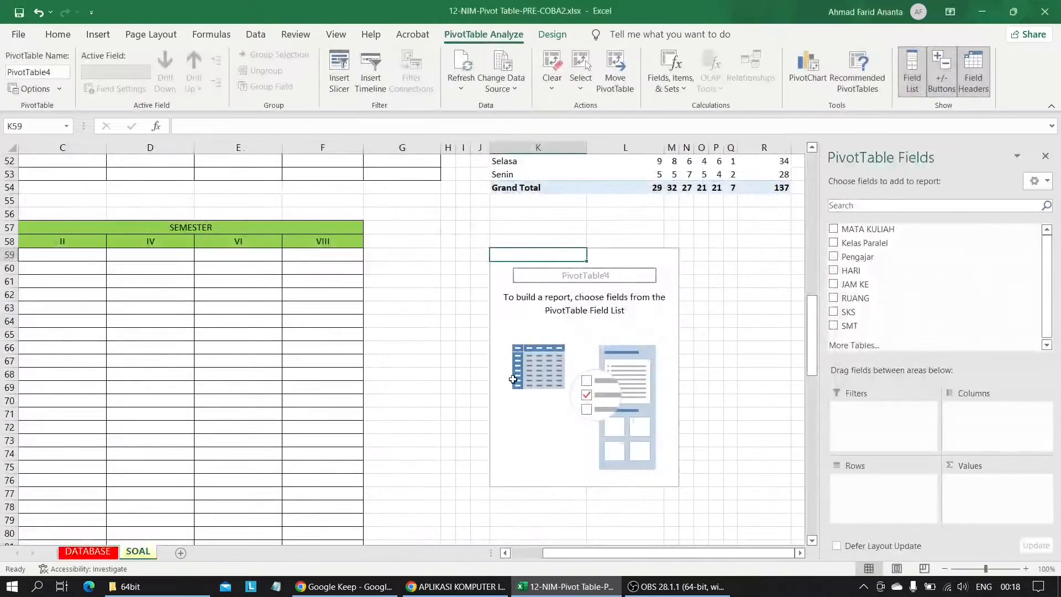
- Check the HARI and RUANG answer table, and place the HARI field in the new pivot table's filters and RUANG in its rows
scroll(358, 334, left, 2)
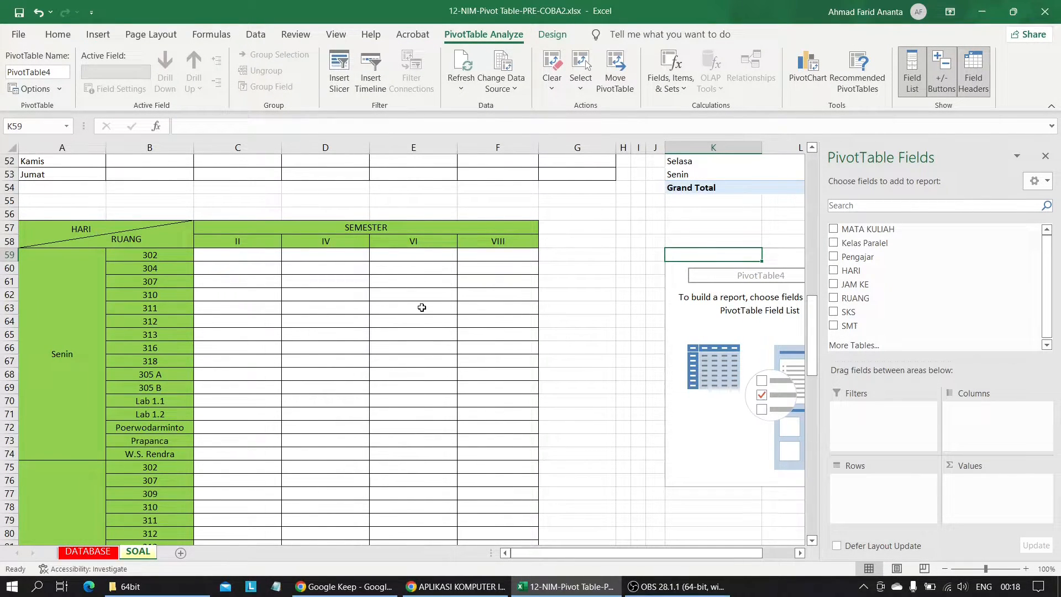
scroll(222, 294, down, 1)
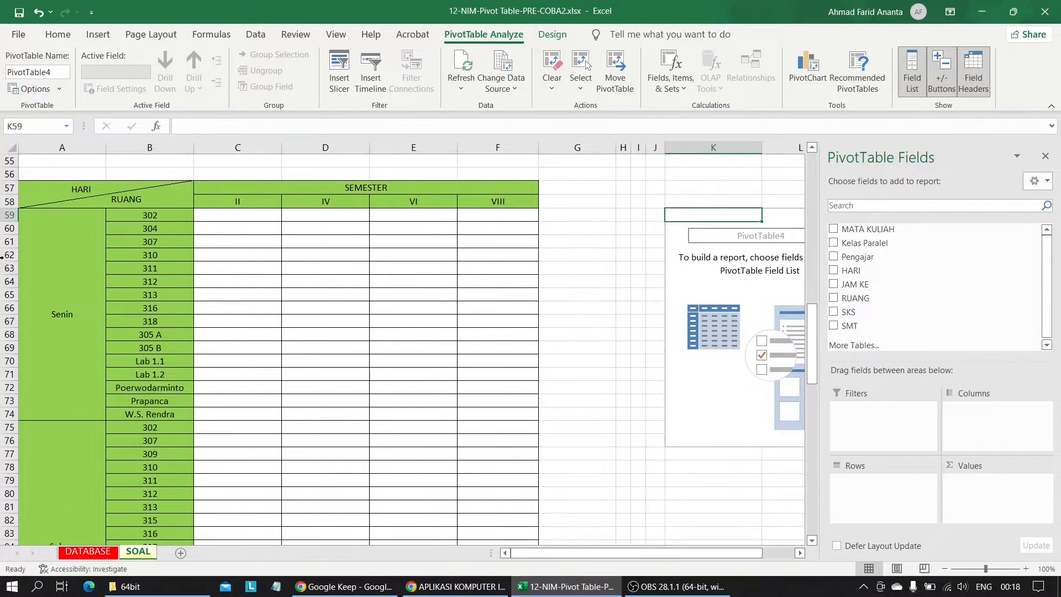
scroll(36, 287, down, 2)
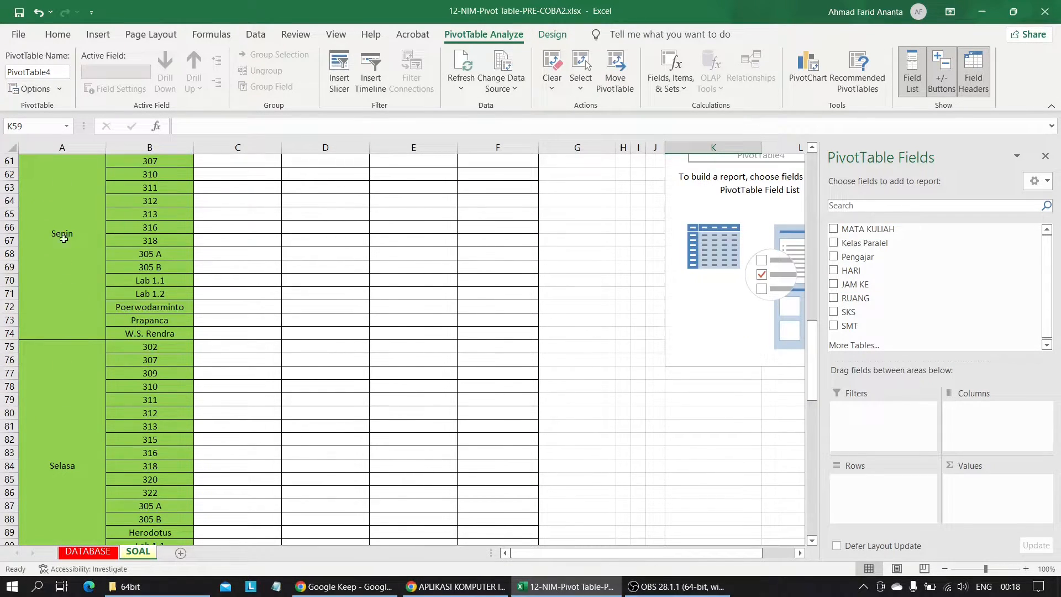
scroll(63, 250, up, 2)
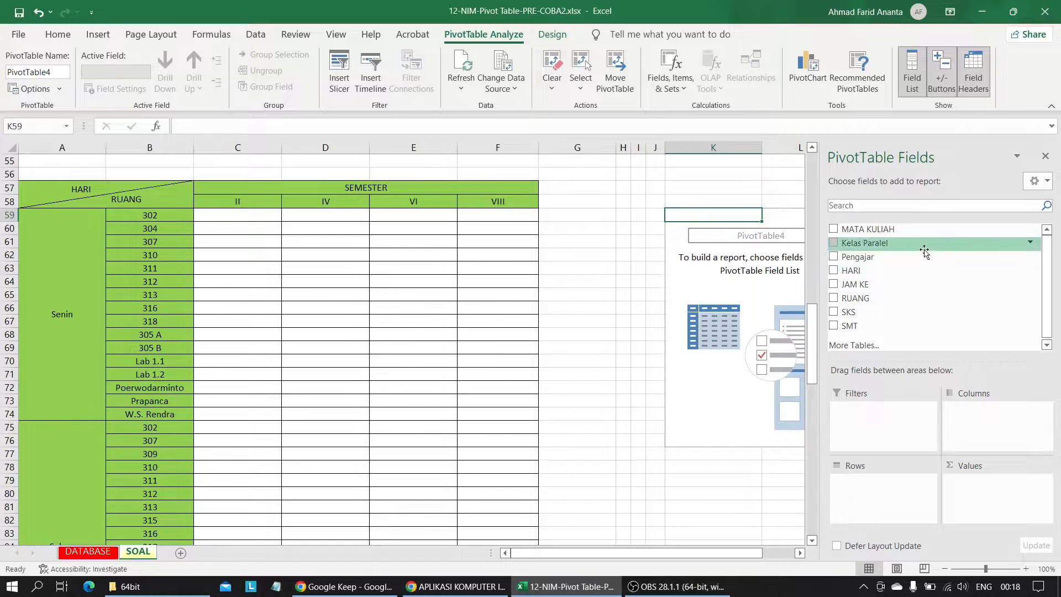
drag(865, 270, 877, 423)
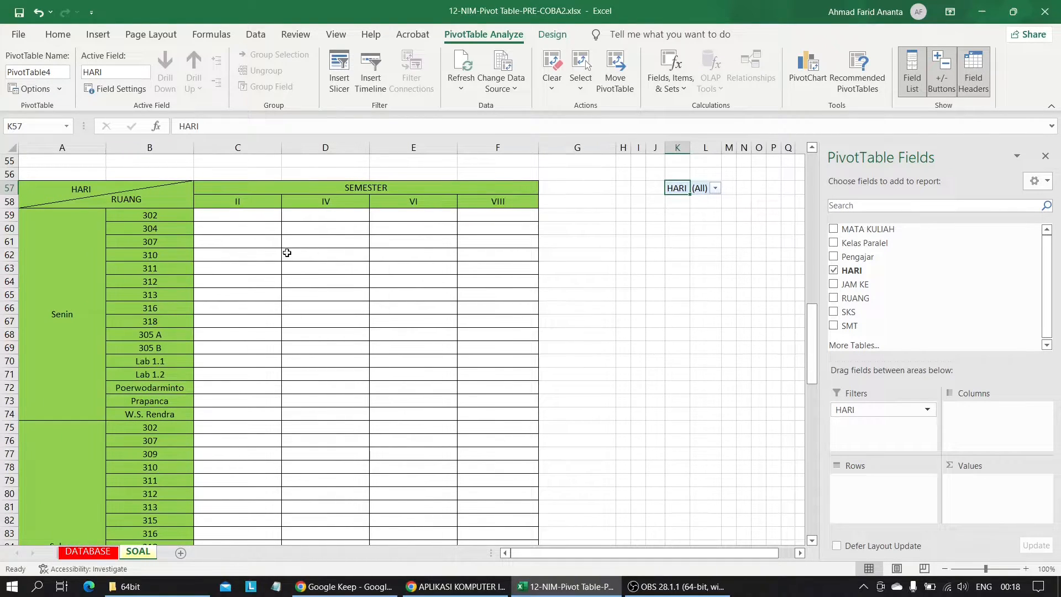
drag(860, 299, 885, 500)
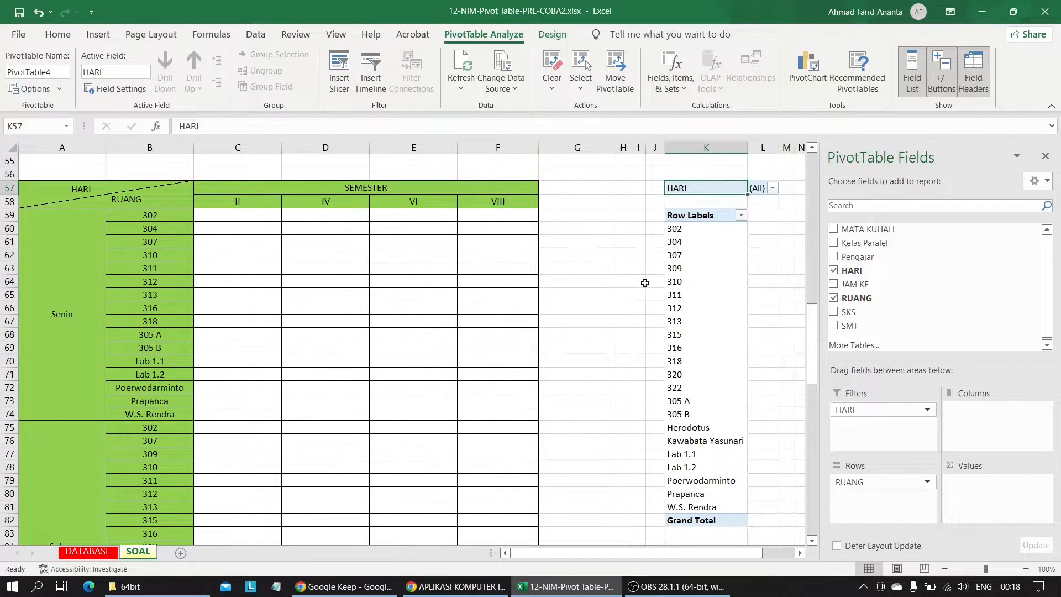
- Place the SMT field in the columns of the RUANG pivot table
scroll(585, 449, right, 3)
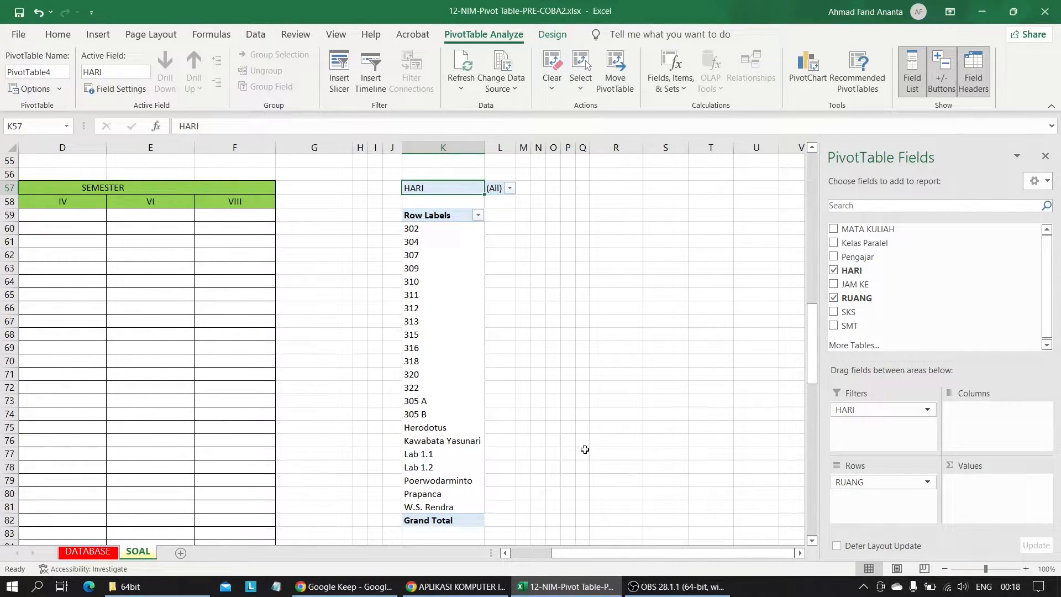
scroll(585, 449, left, 3)
scroll(585, 449, right, 3)
drag(851, 326, 997, 422)
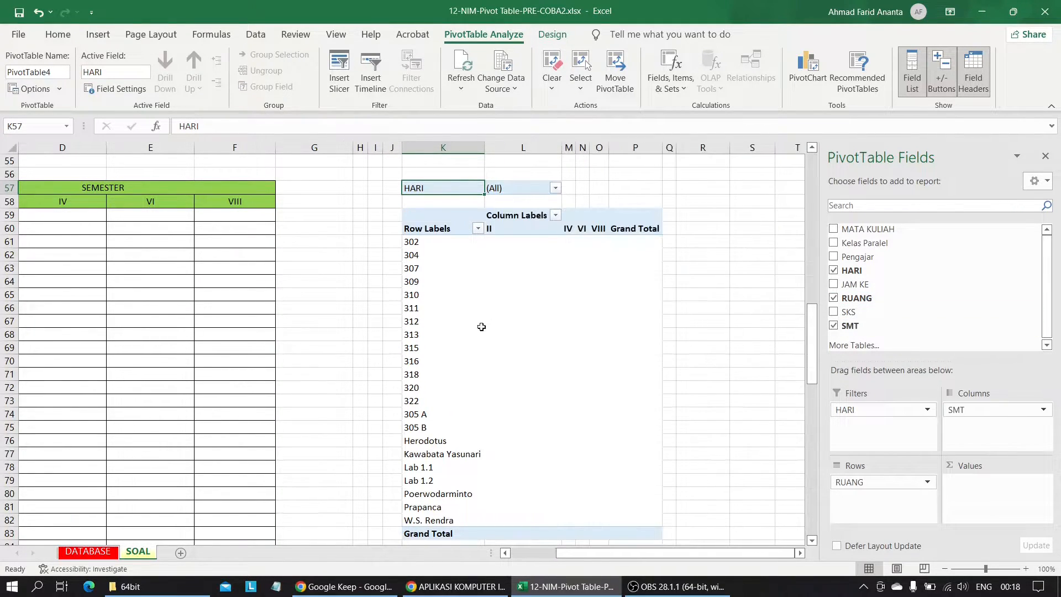
- Check the Jumlah Kelas and SEMESTER answer tables, and add the RUANG field to the pivot table's values as a count
scroll(481, 326, left, 3)
scroll(104, 252, up, 8)
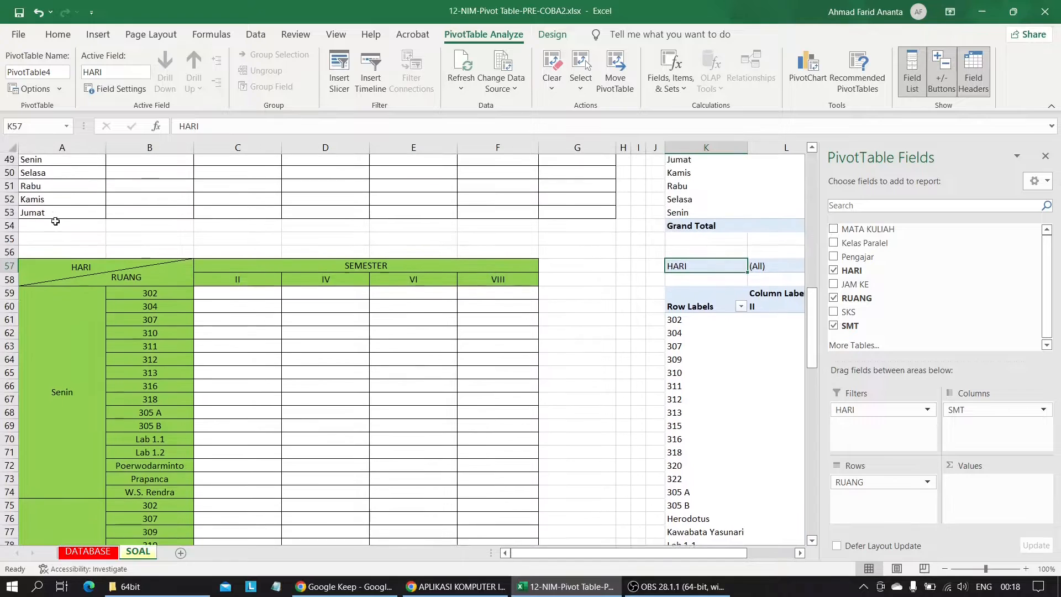
scroll(220, 311, down, 4)
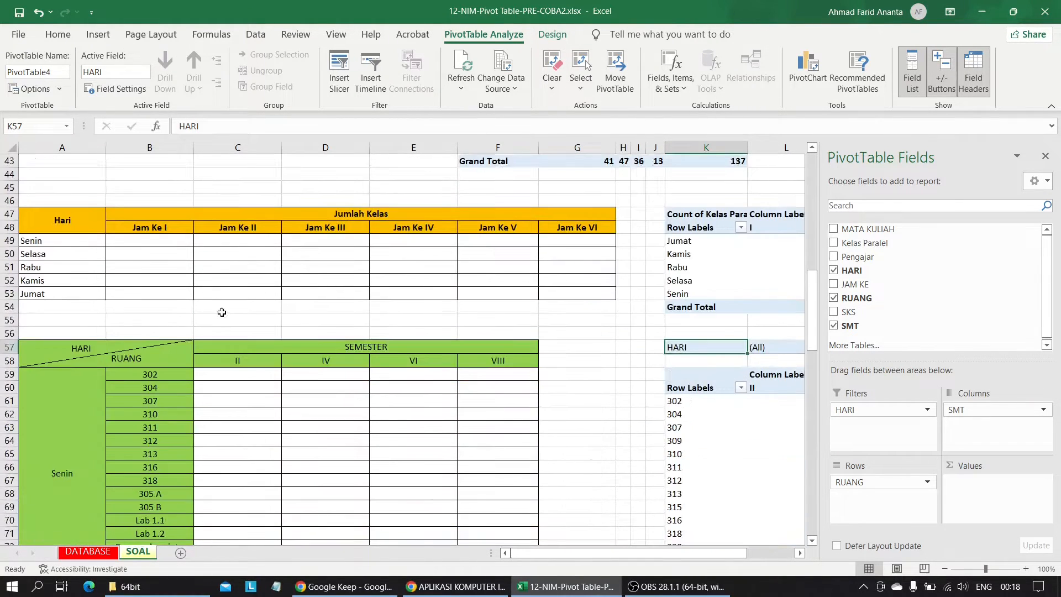
scroll(330, 304, down, 2)
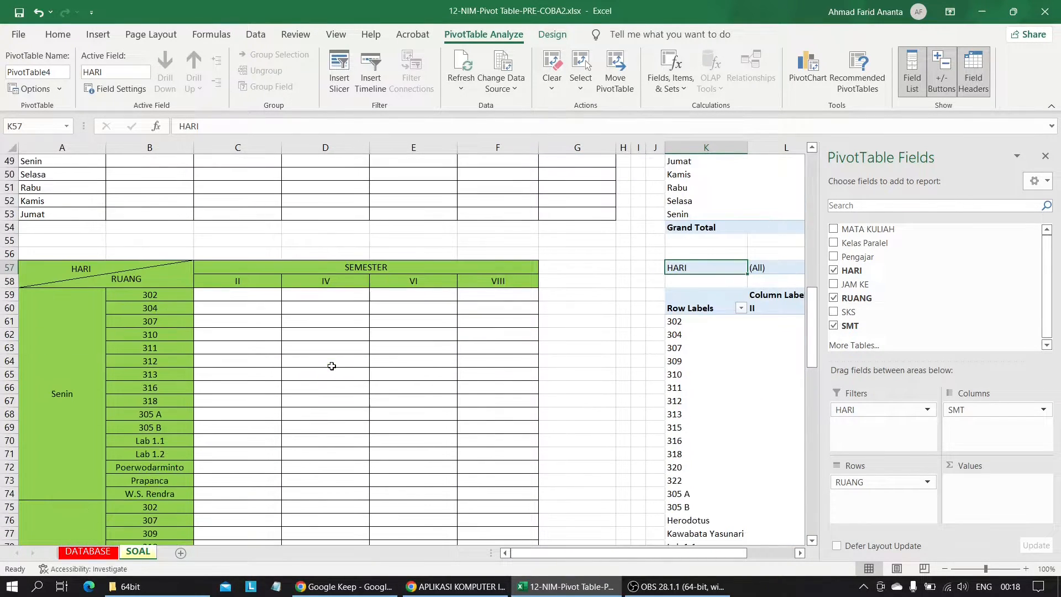
scroll(315, 331, down, 1)
scroll(325, 379, down, 1)
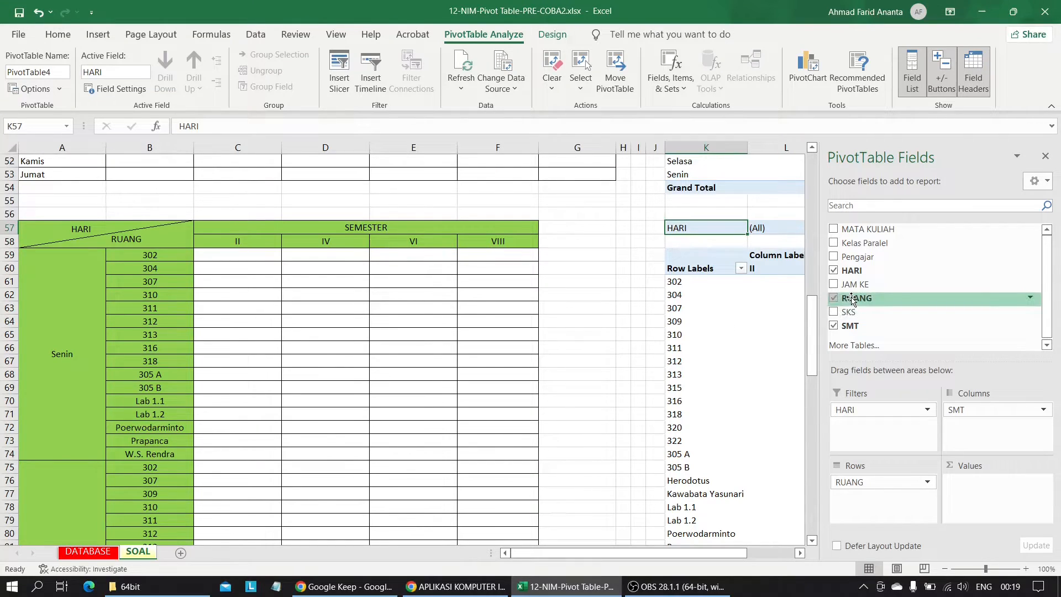
drag(851, 299, 972, 484)
- Review the room counts per semester and inspect the calculation types in the Count of RUANG value field settings without changing them
scroll(532, 319, right, 3)
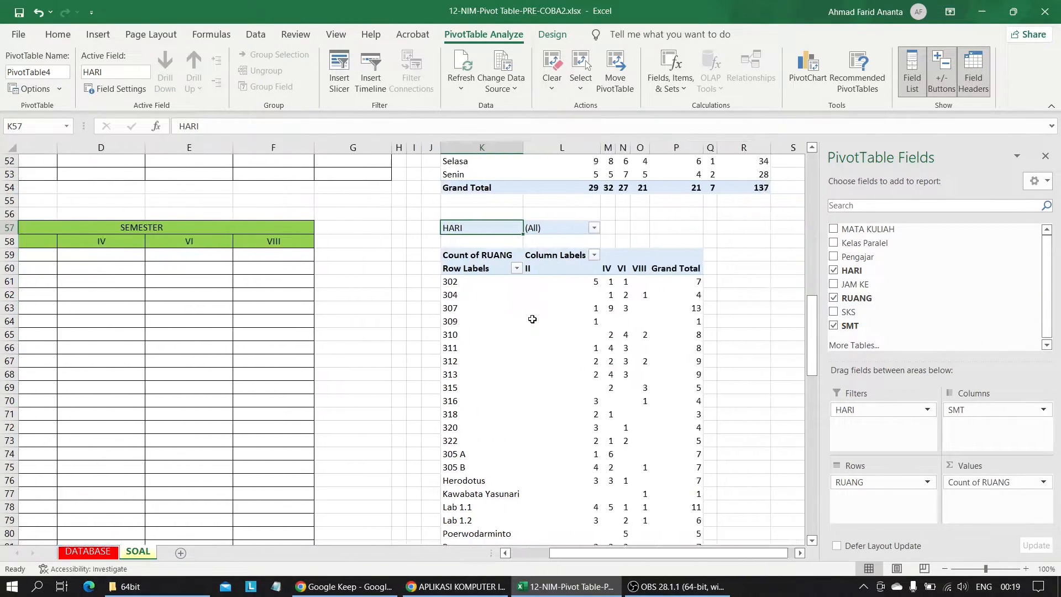
scroll(532, 319, left, 2)
scroll(410, 297, right, 4)
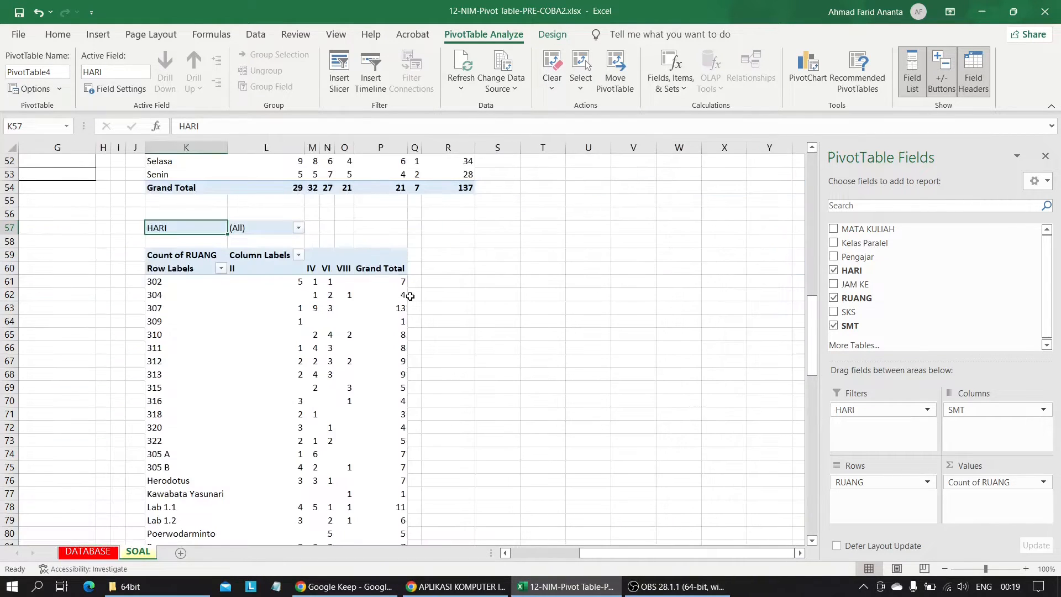
scroll(410, 296, left, 2)
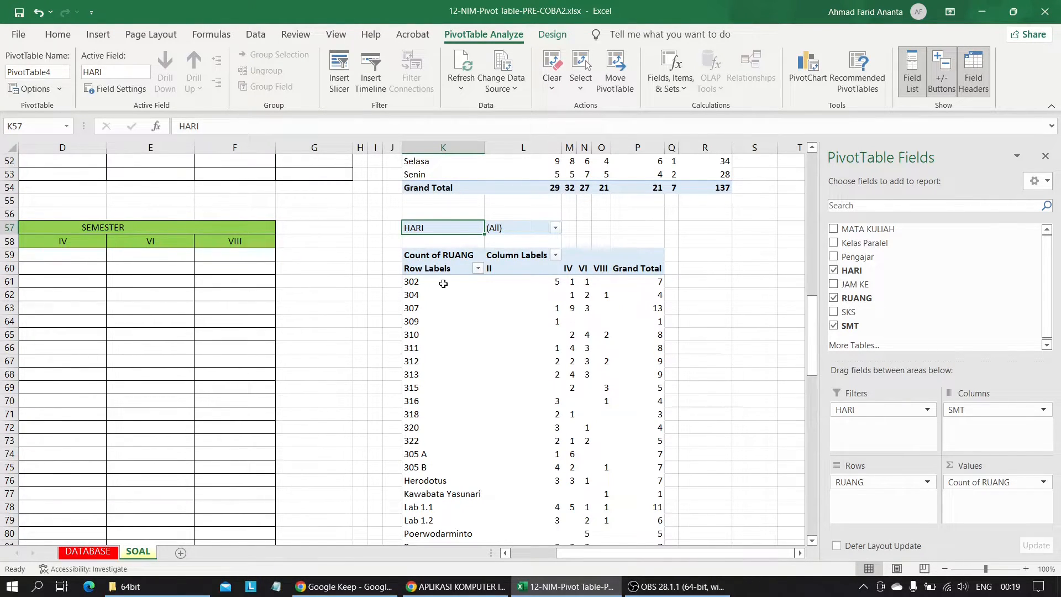
scroll(443, 284, down, 1)
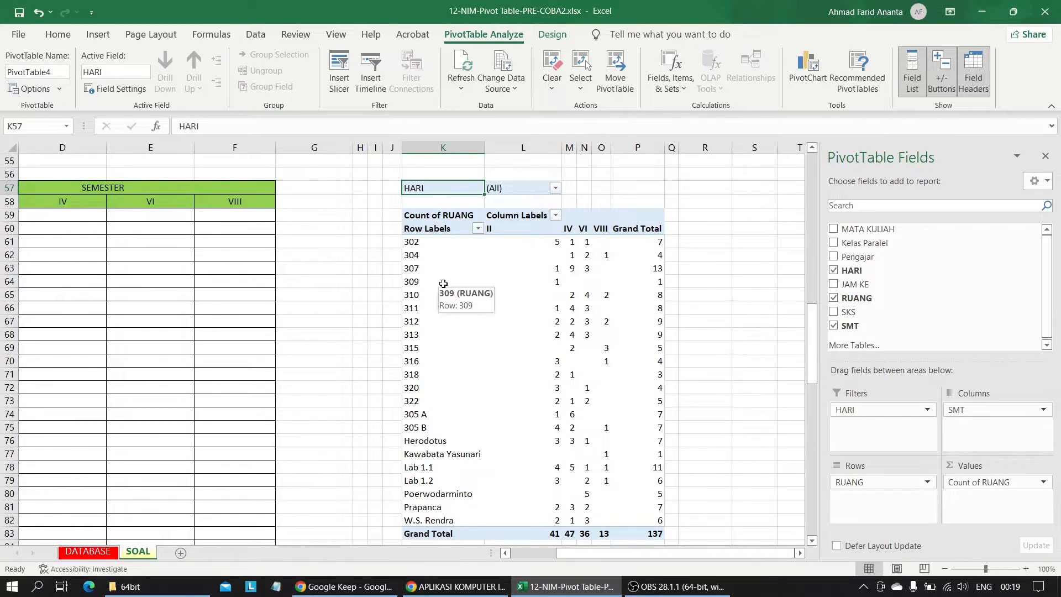
click(1044, 483)
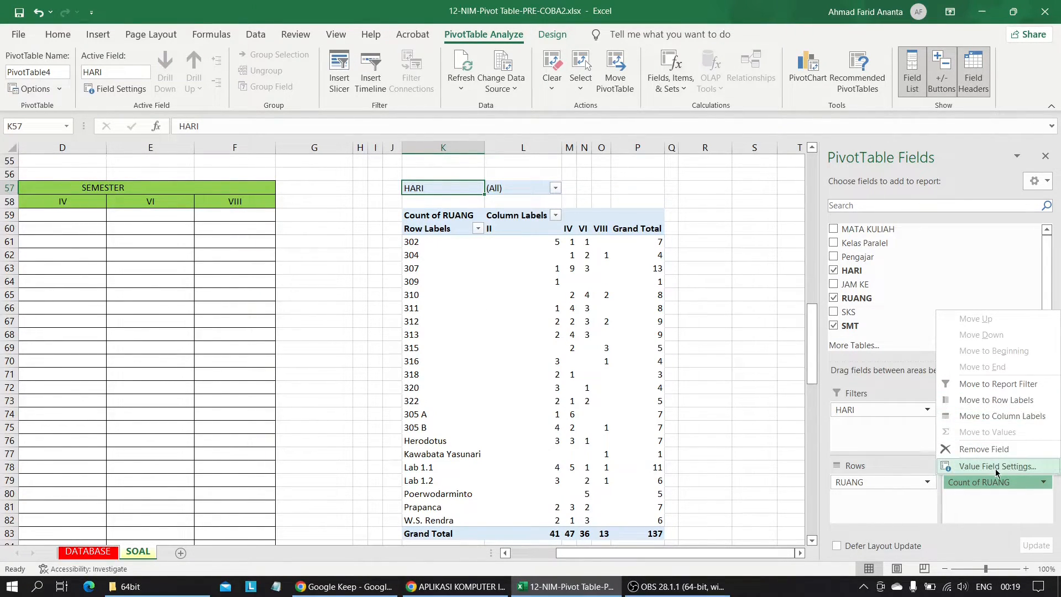
click(989, 468)
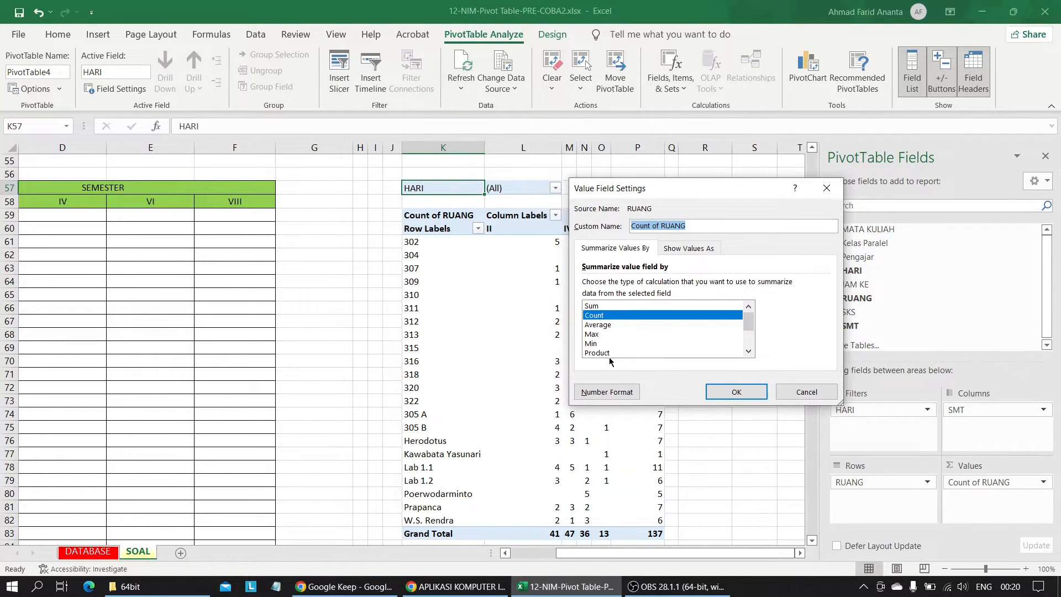
click(804, 393)
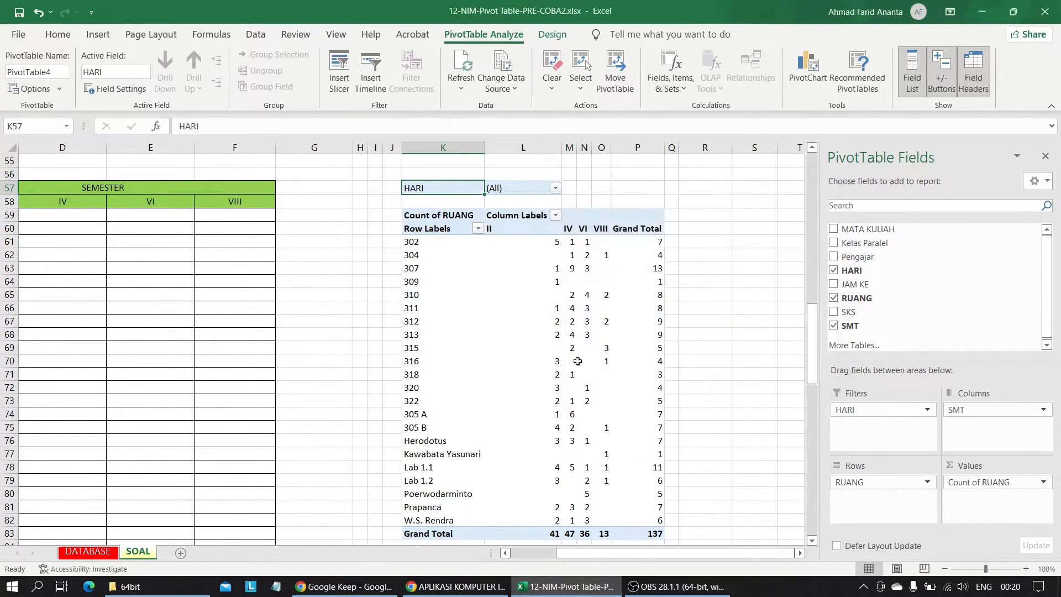
- Set the sheet zoom to 85% and examine the whole RUANG by SMT pivot table beside its answer table
scroll(483, 367, down, 2)
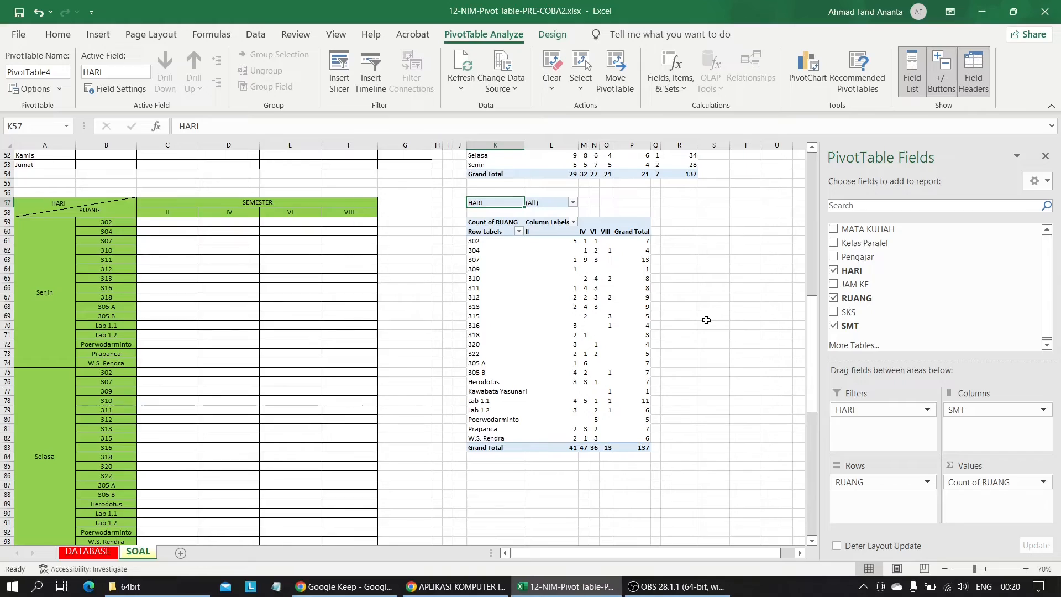
scroll(706, 320, up, 2)
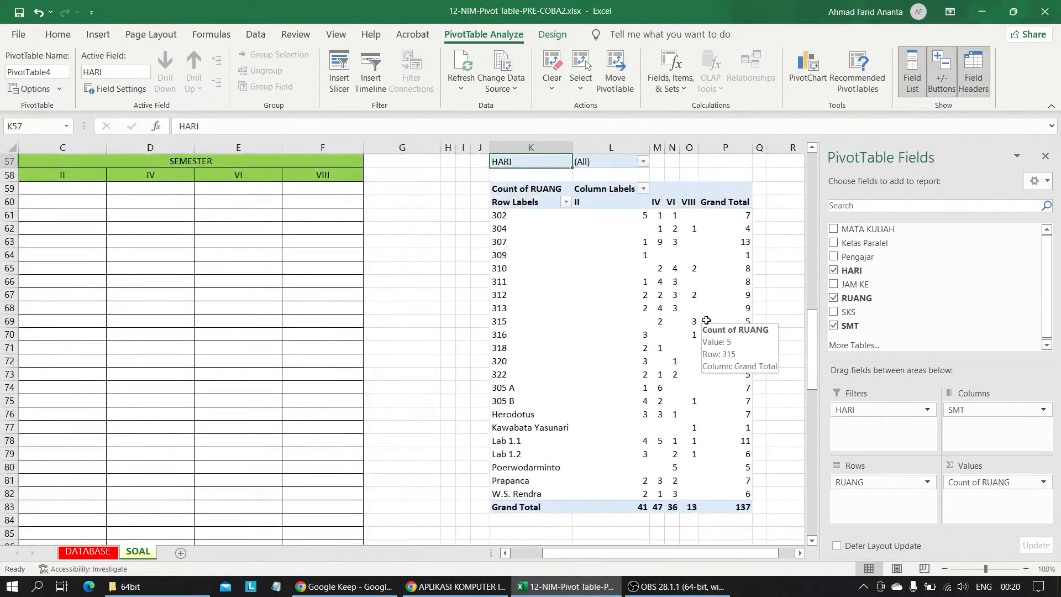
scroll(707, 320, down, 1)
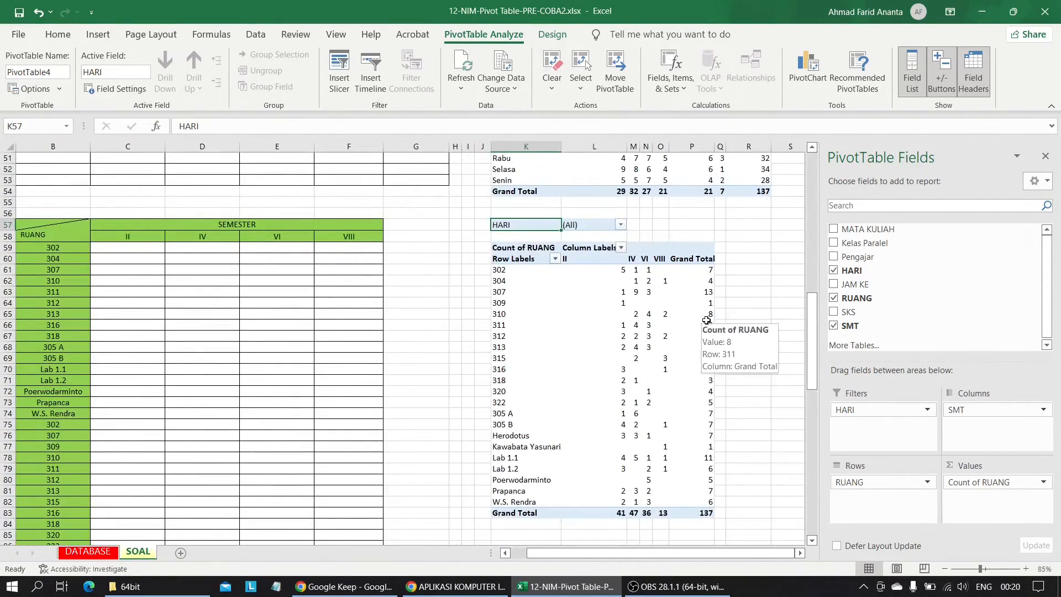
scroll(707, 320, down, 1)
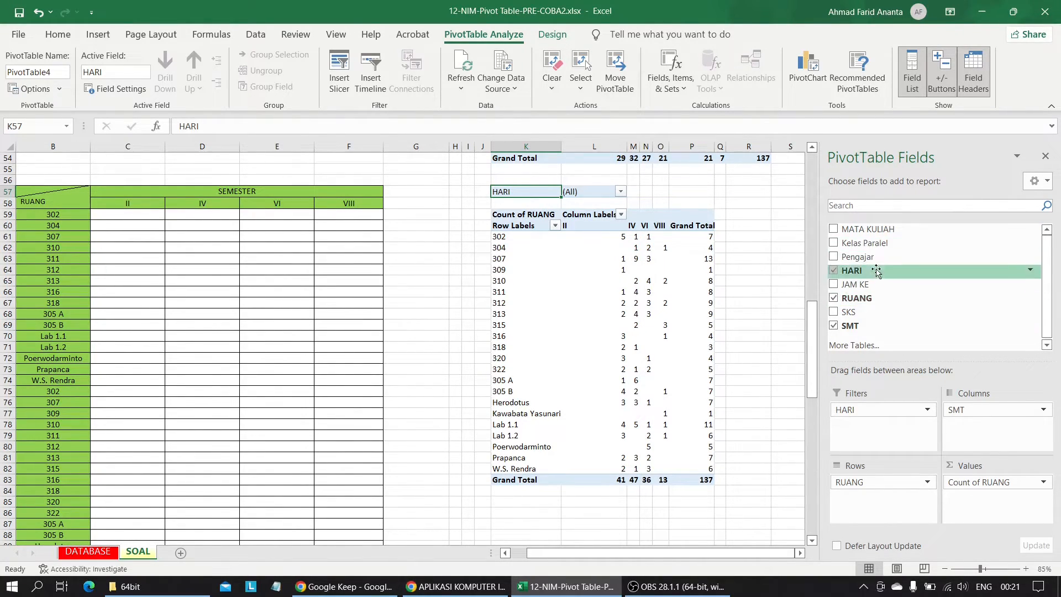
drag(867, 296, 847, 427)
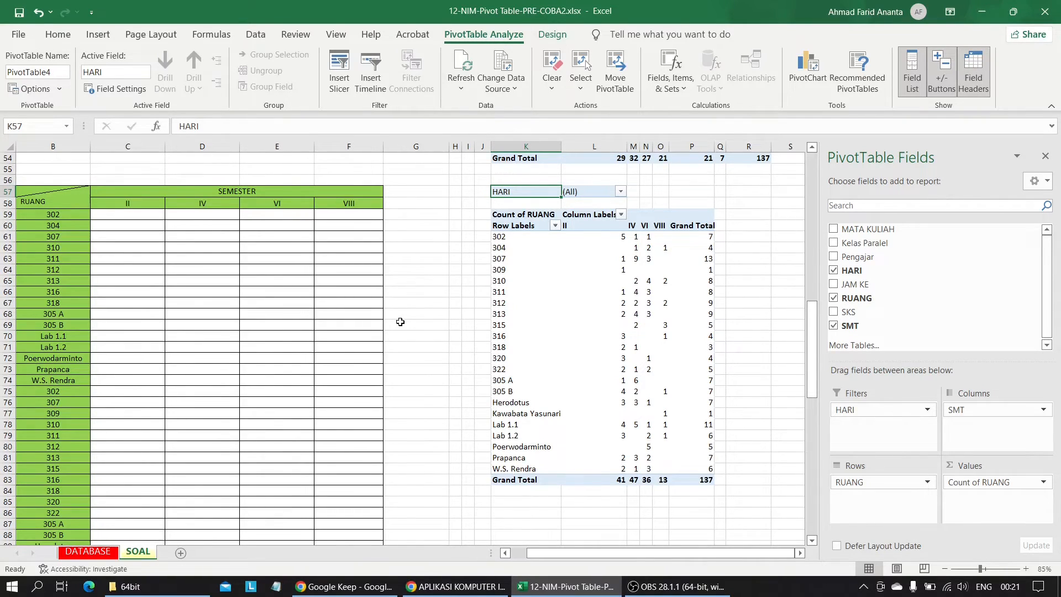
- Examine the SOAL answer tables alongside their pivot tables, comparing the room counts with the HARI and RUANG by SEMESTER layout
scroll(400, 322, up, 18)
scroll(400, 322, down, 10)
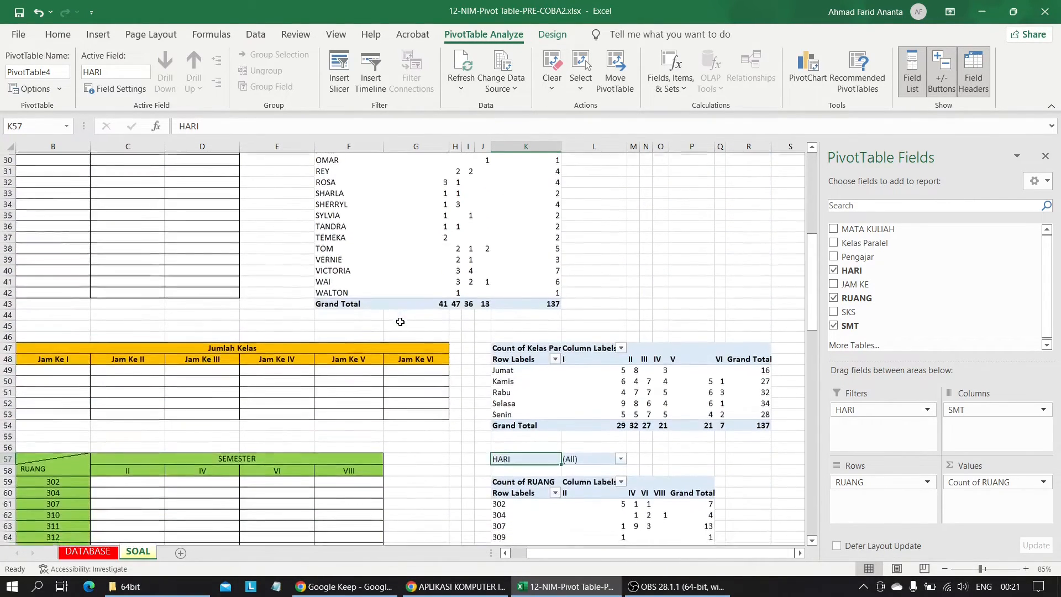
scroll(400, 322, down, 10)
scroll(401, 321, left, 1)
scroll(401, 321, up, 2)
scroll(400, 321, right, 3)
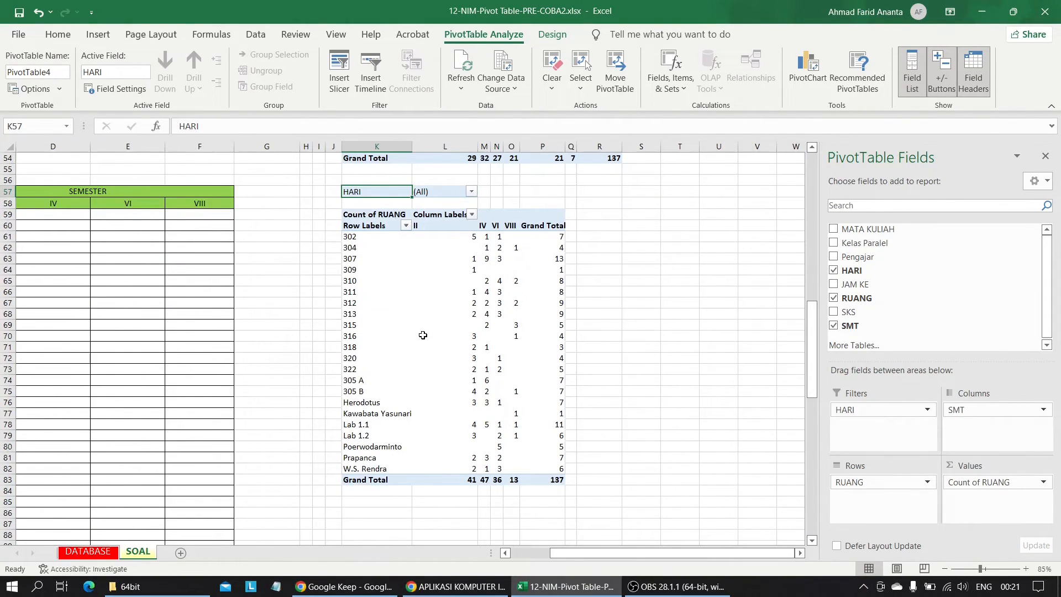
scroll(422, 335, up, 2)
scroll(423, 335, left, 3)
scroll(423, 335, up, 1)
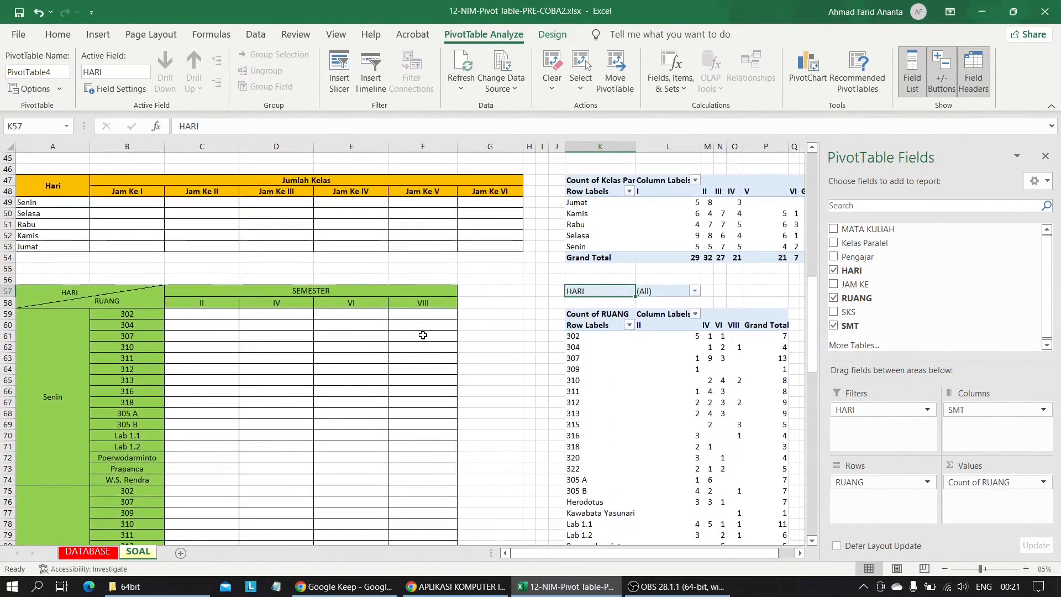
scroll(423, 335, right, 3)
scroll(423, 335, down, 2)
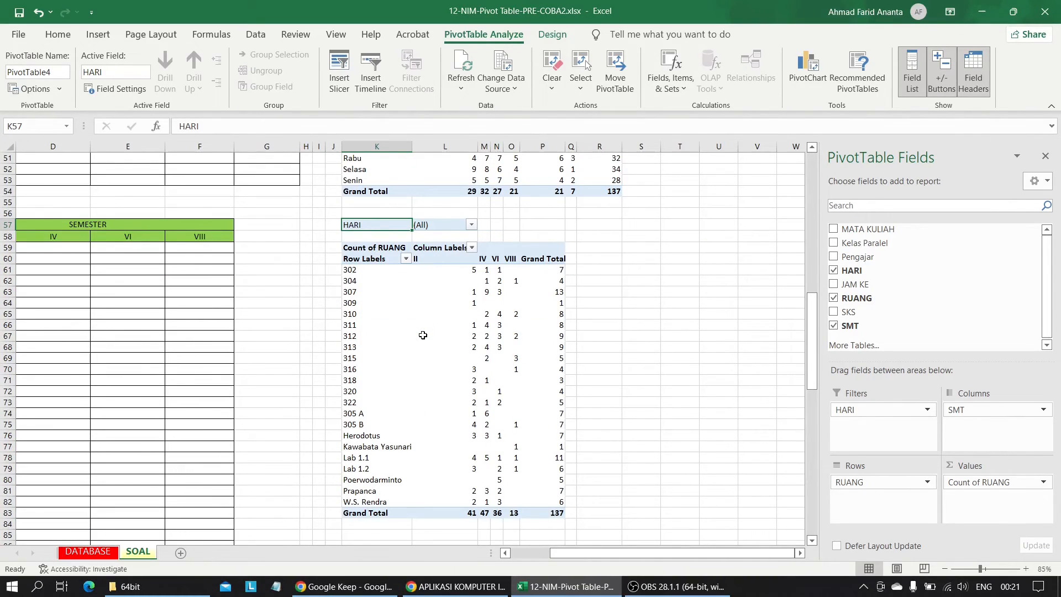
scroll(423, 335, down, 1)
scroll(423, 335, left, 3)
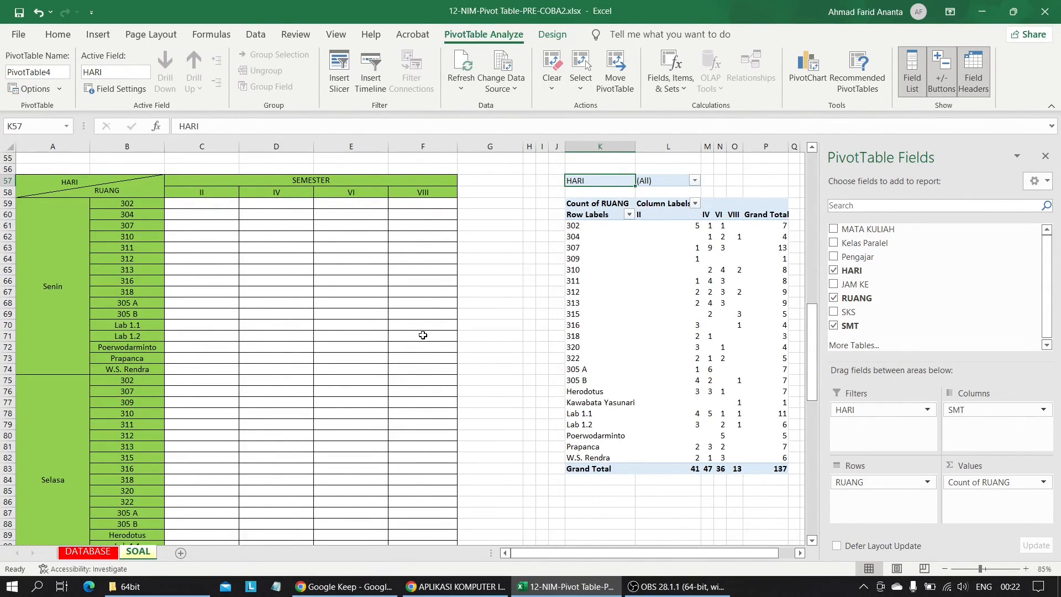